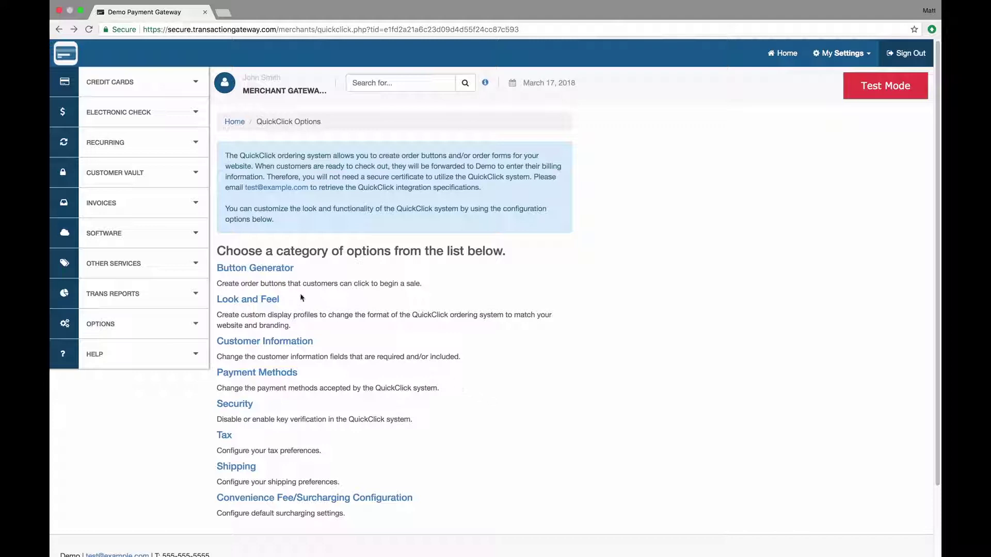
Open the QuickClick Button Generator and view the shopping cart, fixed-price and donation button types.
left_click(270, 272)
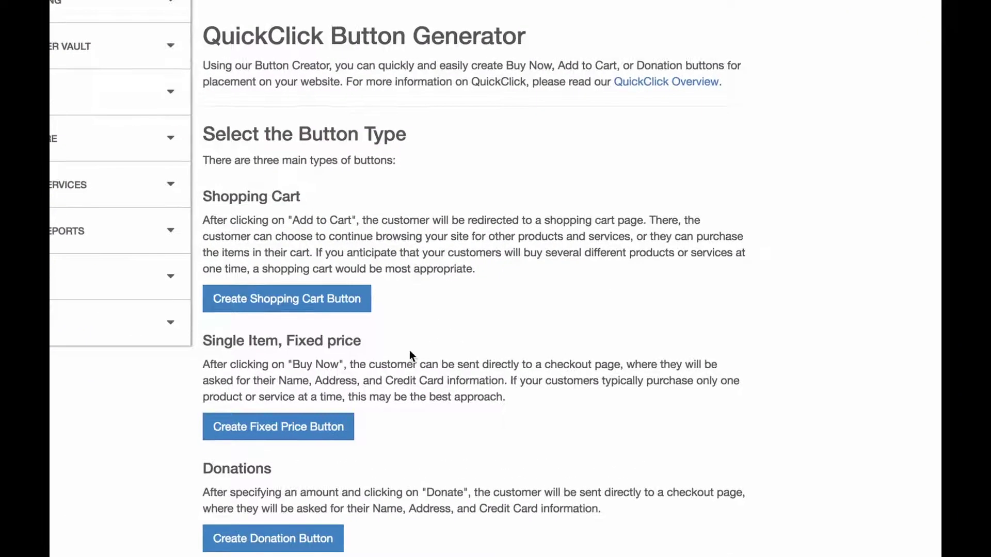
scroll(410, 350, "down", 3)
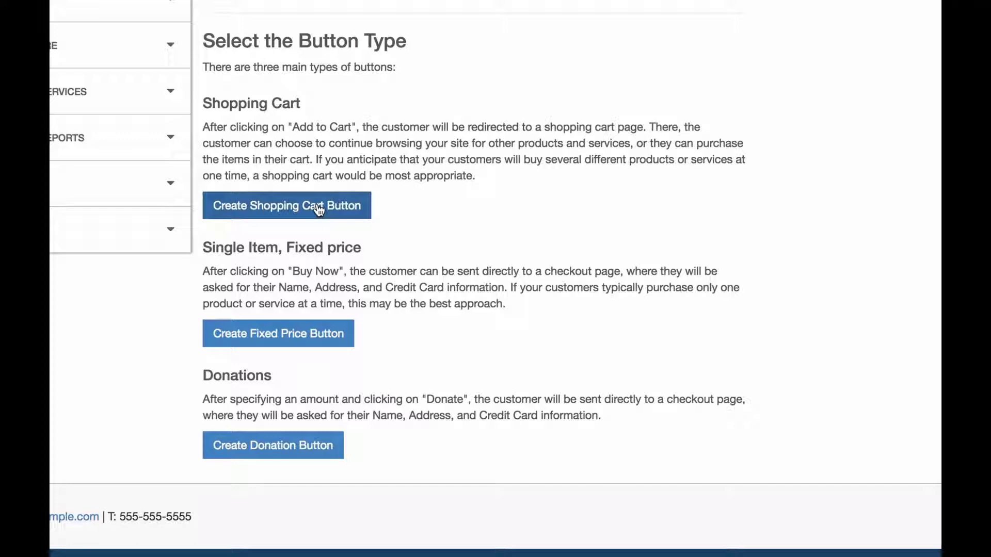
Start a fixed-price button for item 'Lots-o-fun Vacation' priced at 500.00.
left_click(303, 341)
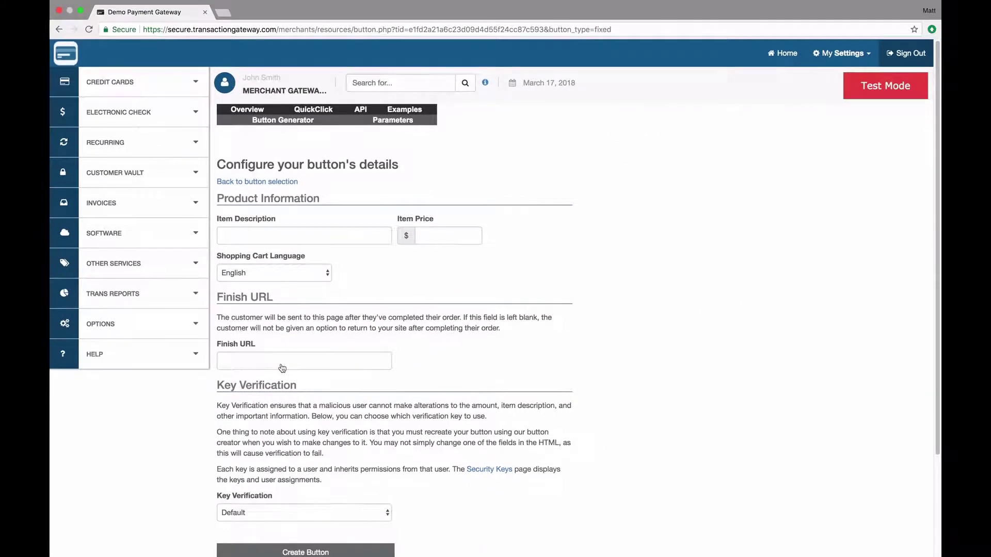
scroll(283, 368, "down", 3)
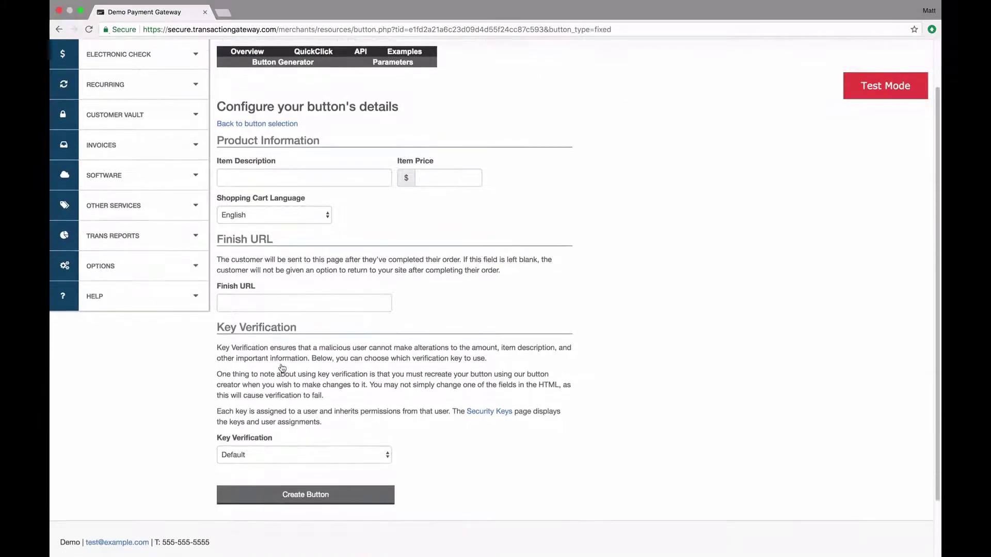
left_click(311, 165)
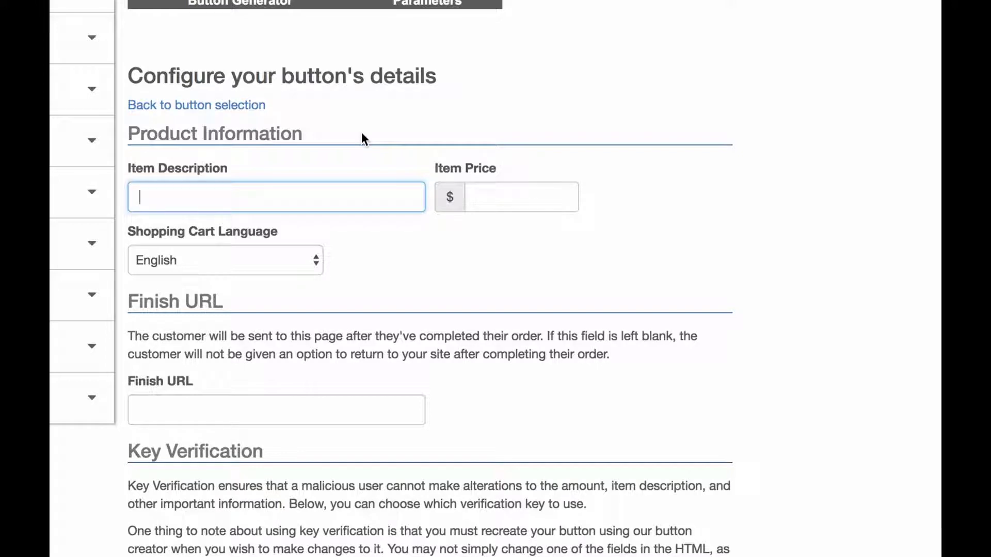
type("Lo")
type("ts-o-fun")
type(" Vacation")
key("Tab")
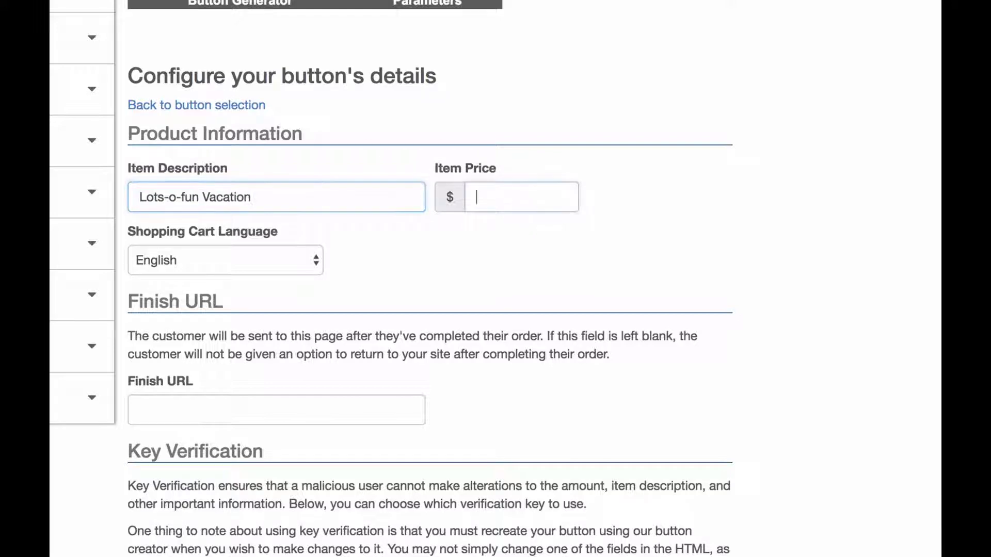
type("500.00")
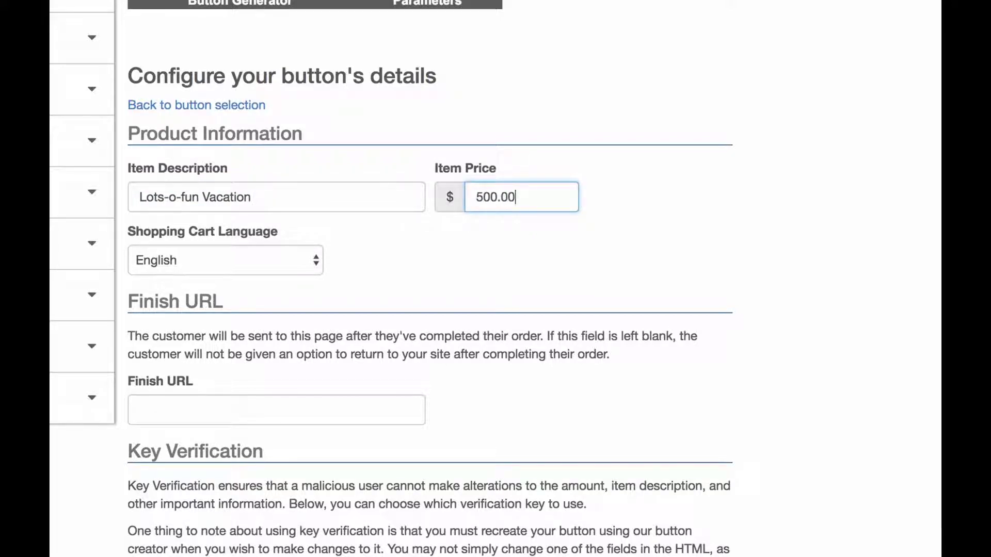
left_click(386, 254)
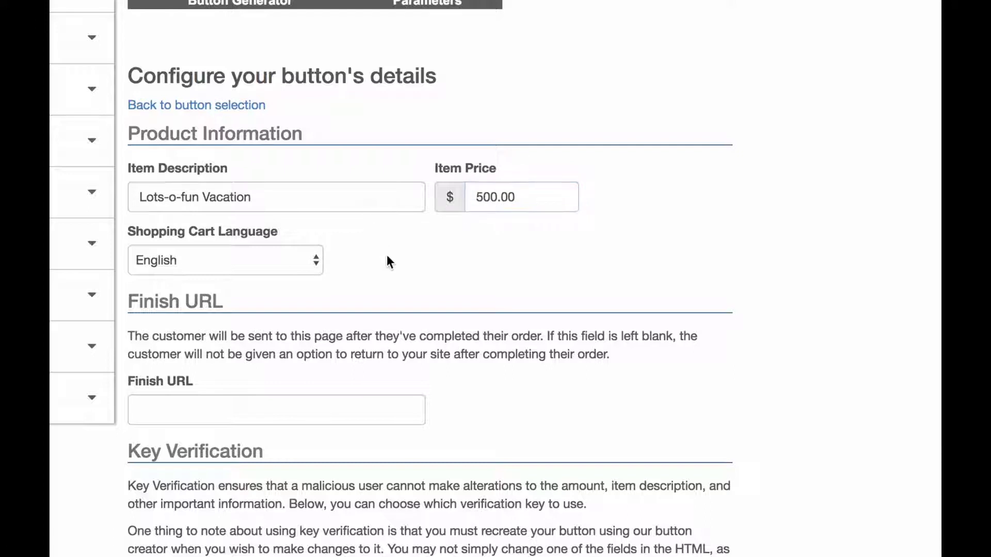
left_click(267, 264)
left_click(280, 264)
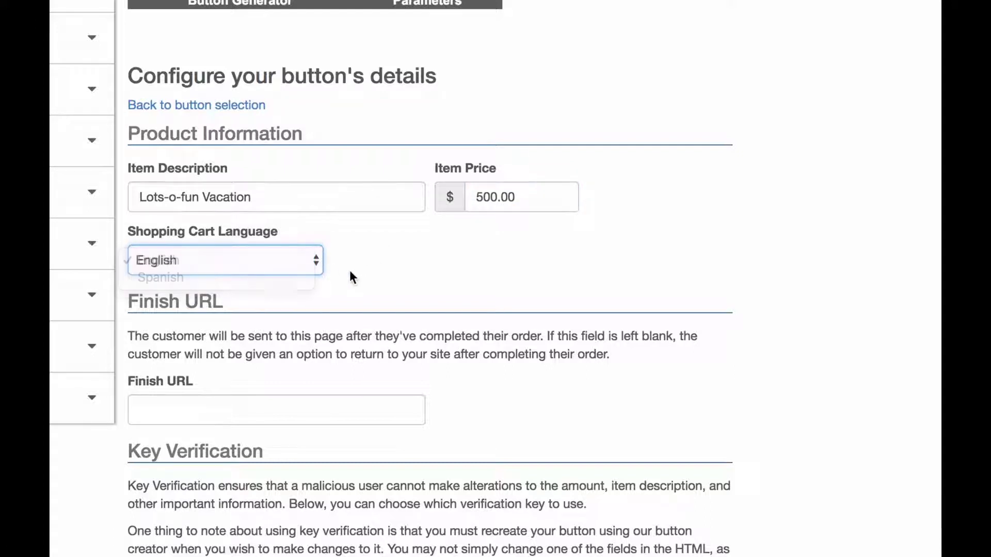
left_click(284, 409)
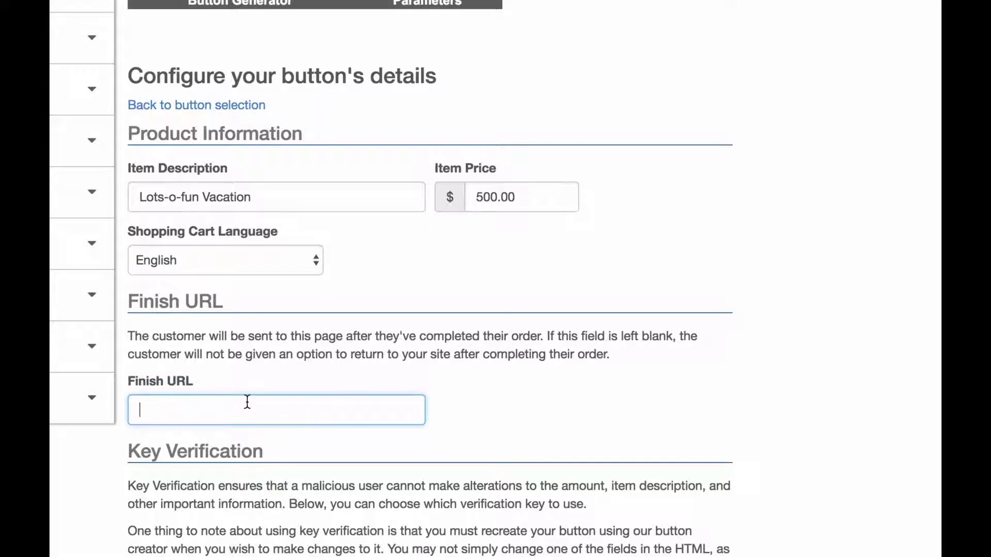
type("htt")
type("ps://e")
type("xample.com")
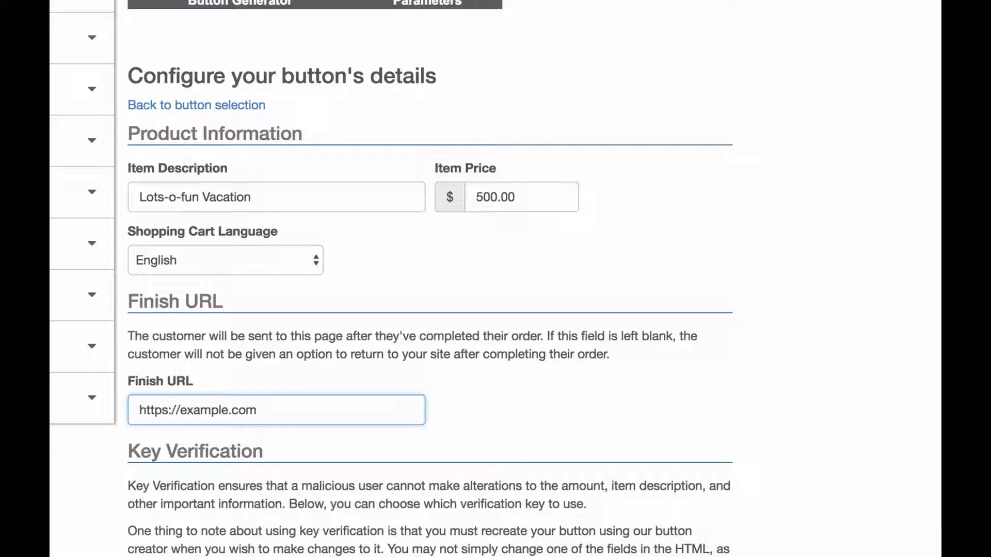
left_click_drag(140, 410, 181, 410)
key("BackSpace")
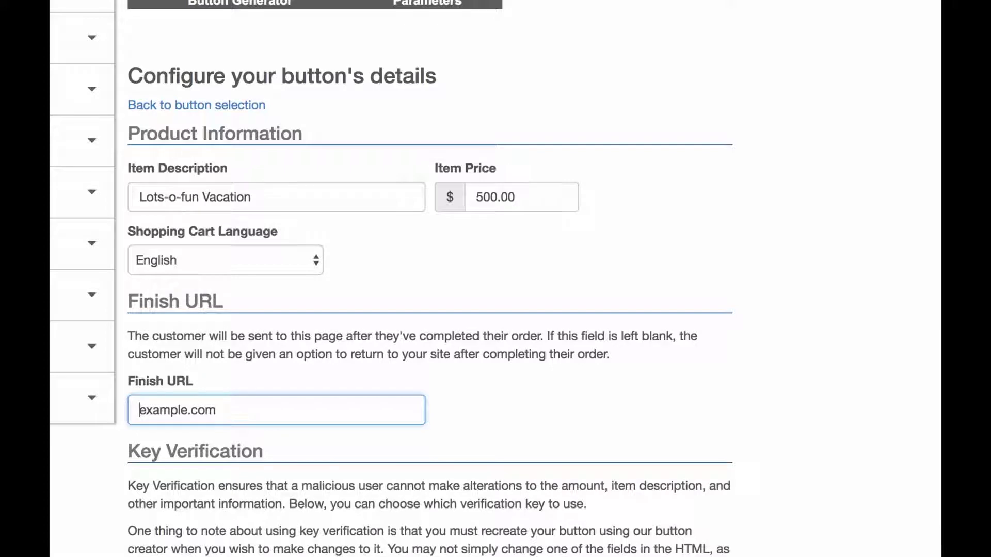
key("ctrl+z")
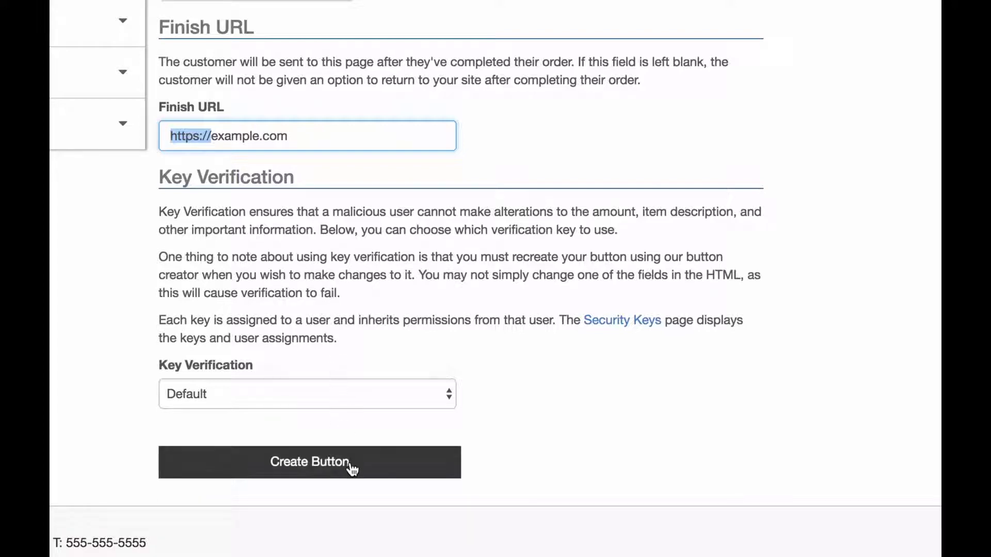
Generate the fixed-price button code and select its alternative checkout link.
left_click(352, 470)
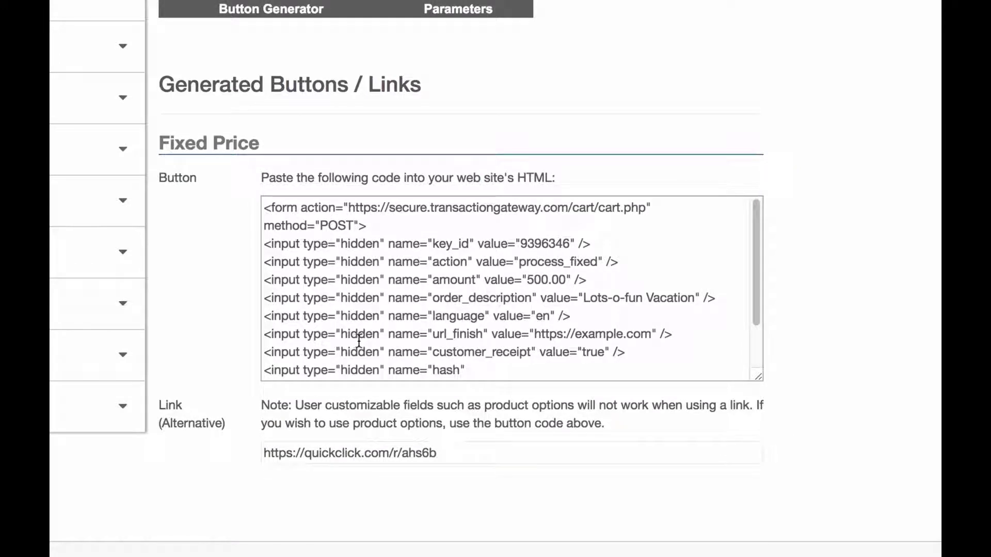
left_click(282, 453)
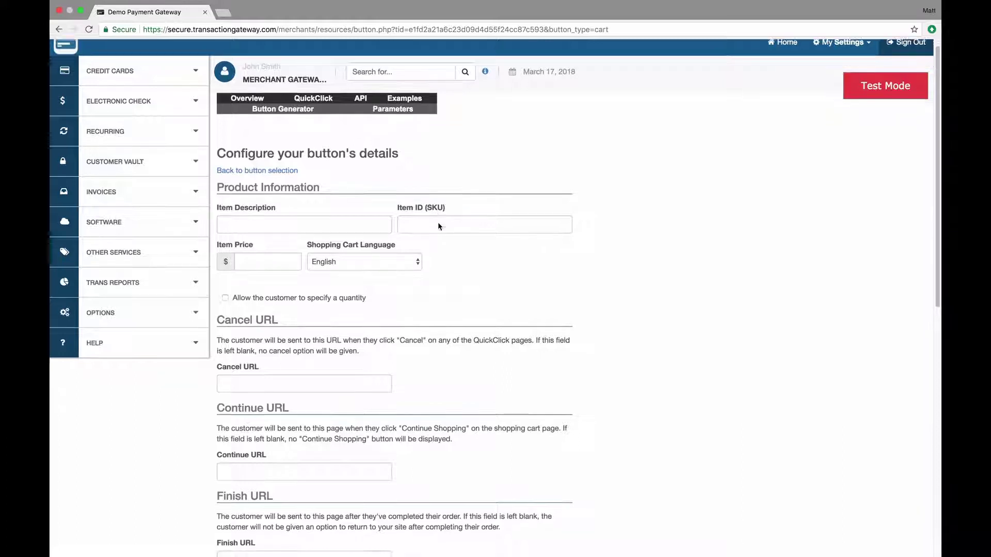
Review the cart button's Cancel, Continue, Finish URL and Shipping Amount fields.
scroll(438, 222, "down", 2)
scroll(437, 221, "down", 2)
scroll(438, 221, "down", 1)
scroll(437, 222, "down", 1)
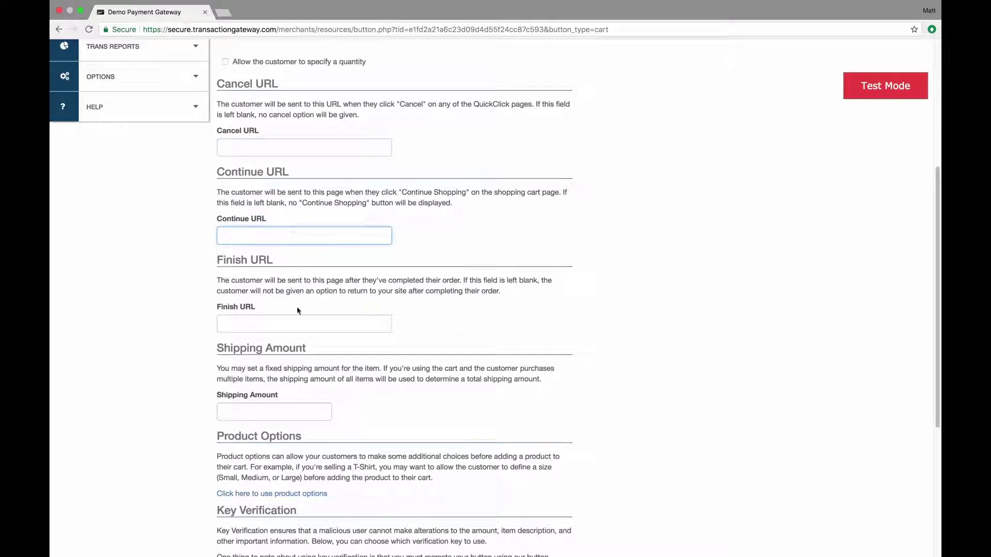
left_click(286, 319)
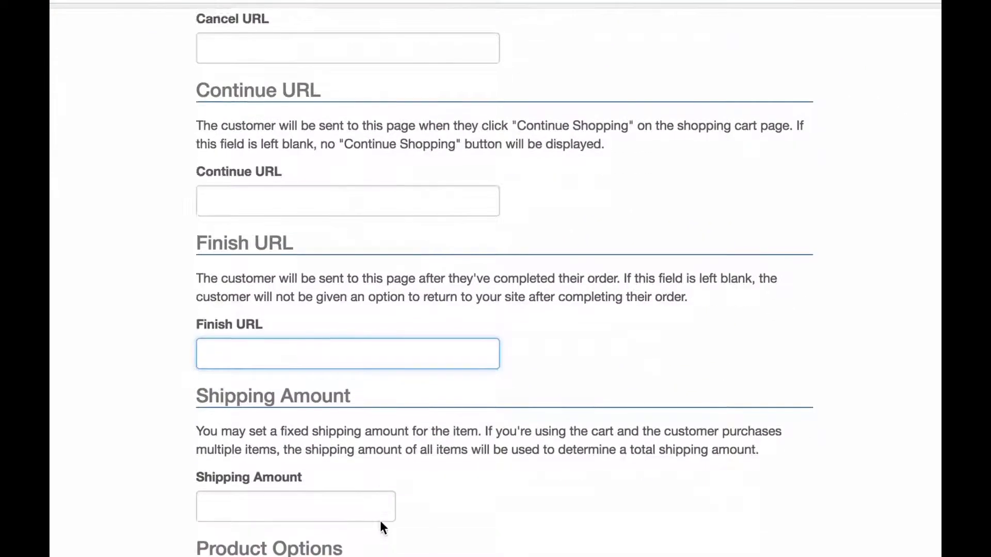
scroll(379, 521, "down", 5)
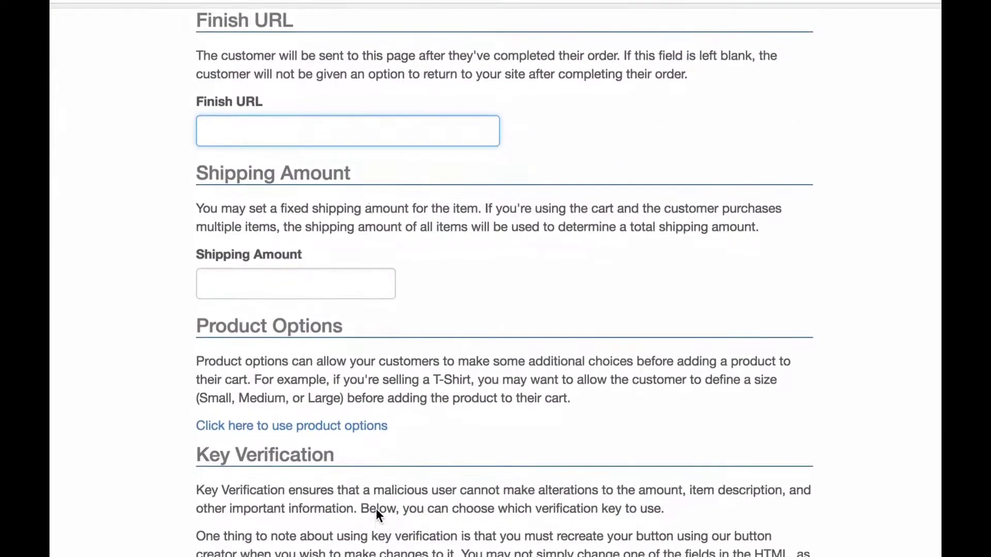
left_click(326, 298)
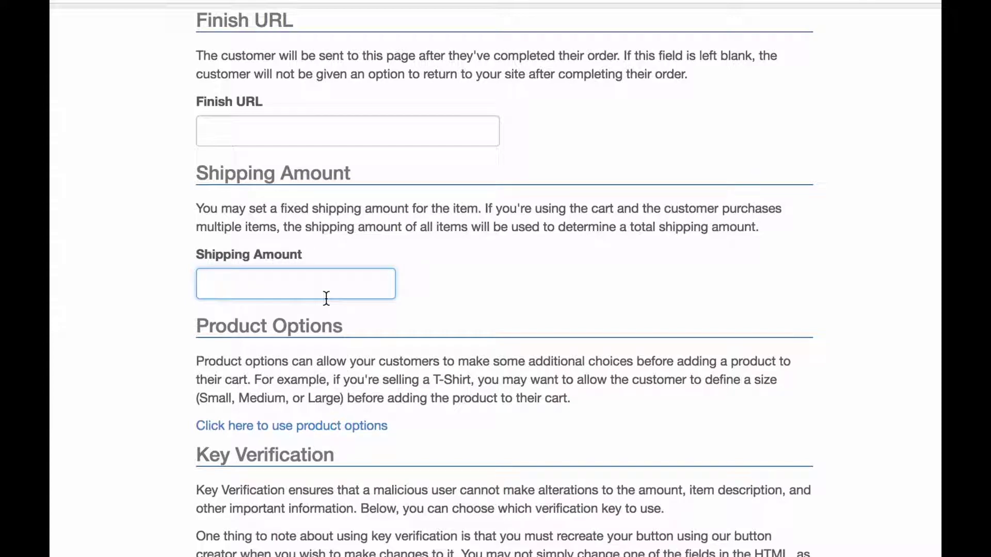
Add a Size dropdown product option with choices Small, Medium and Large.
left_click(336, 424)
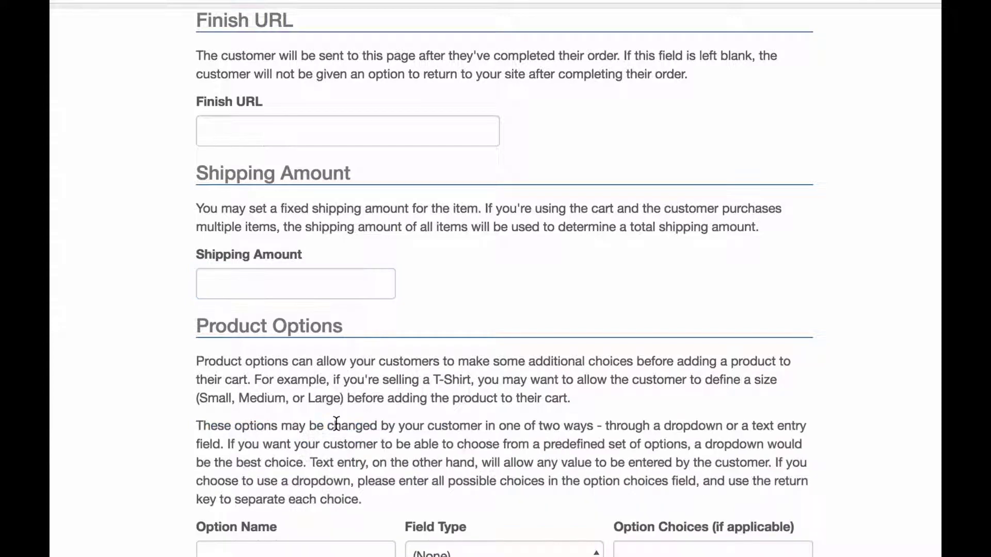
scroll(336, 424, "down", 5)
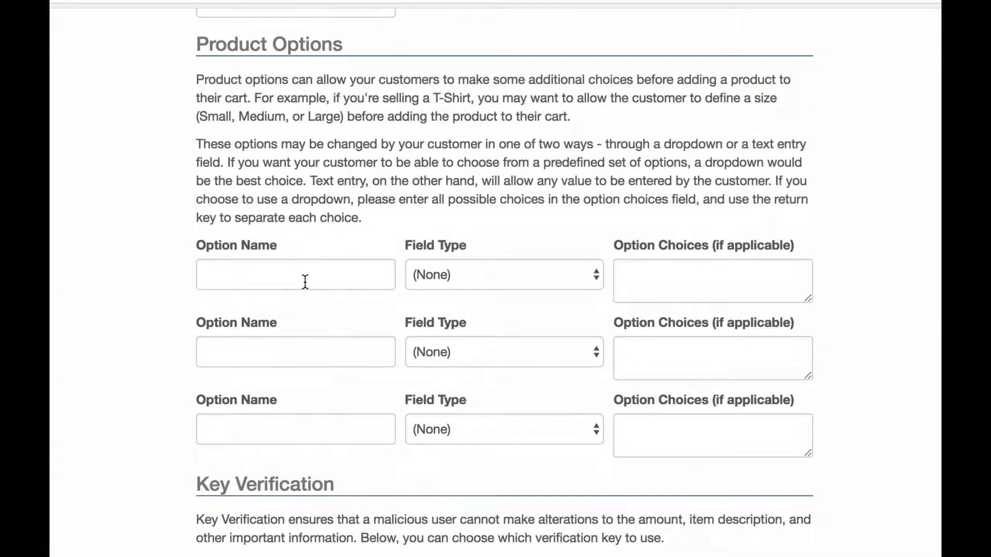
left_click(363, 271)
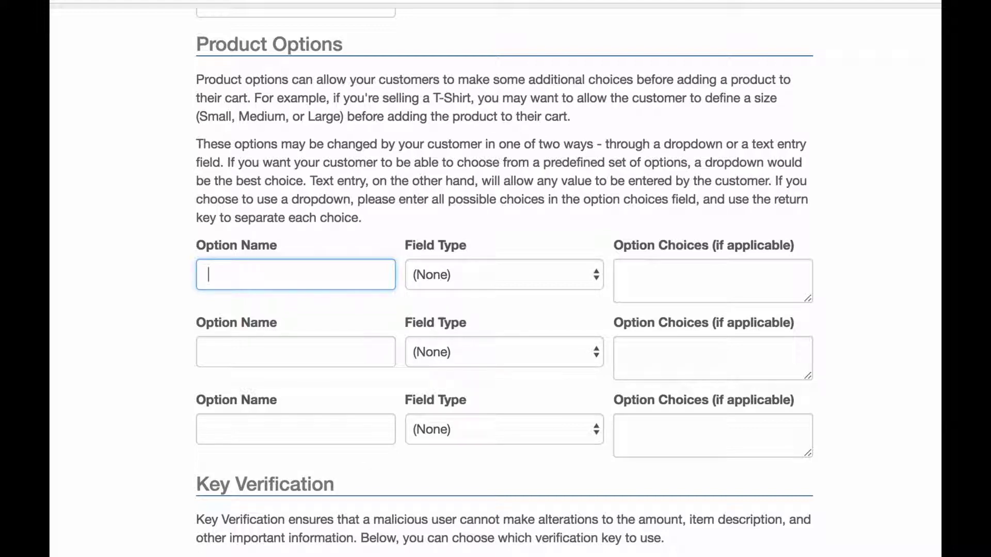
type("Size")
left_click(513, 283)
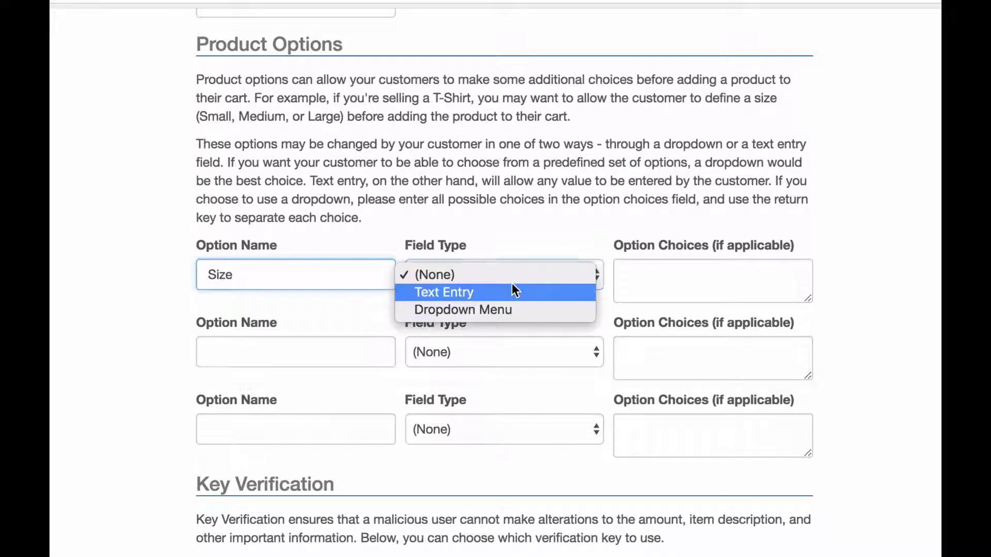
left_click(527, 309)
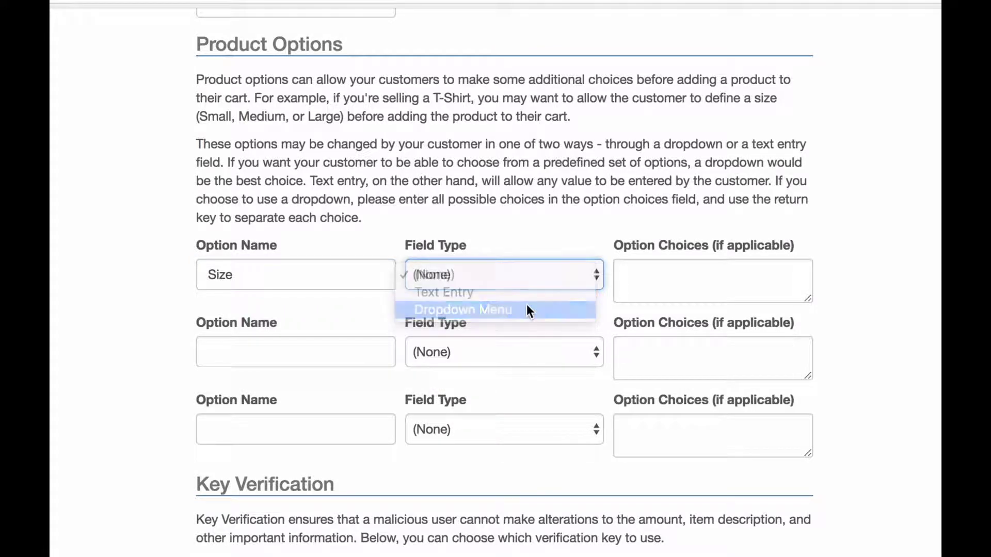
left_click(698, 272)
type("Small")
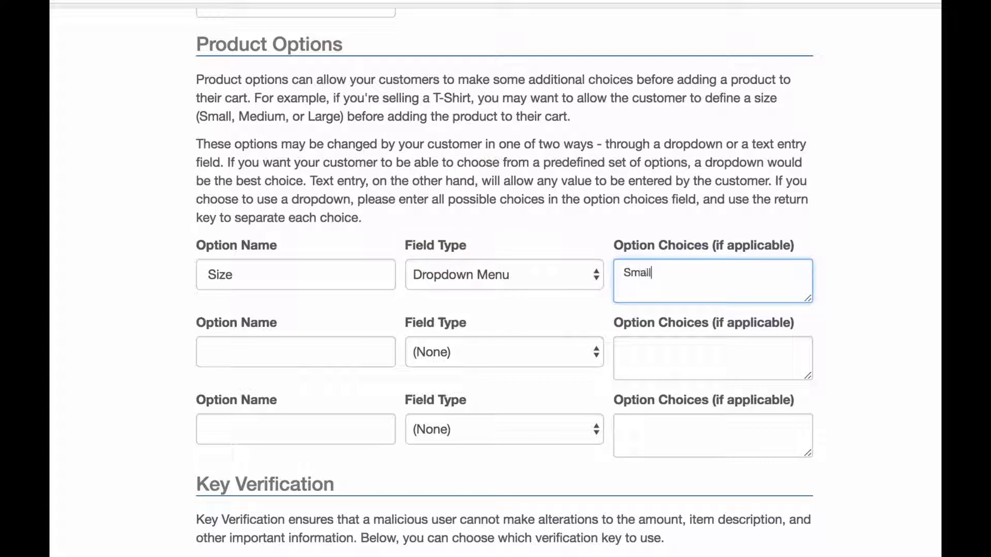
key("Return")
type("Mediu")
type("m")
key("Return")
type("Large")
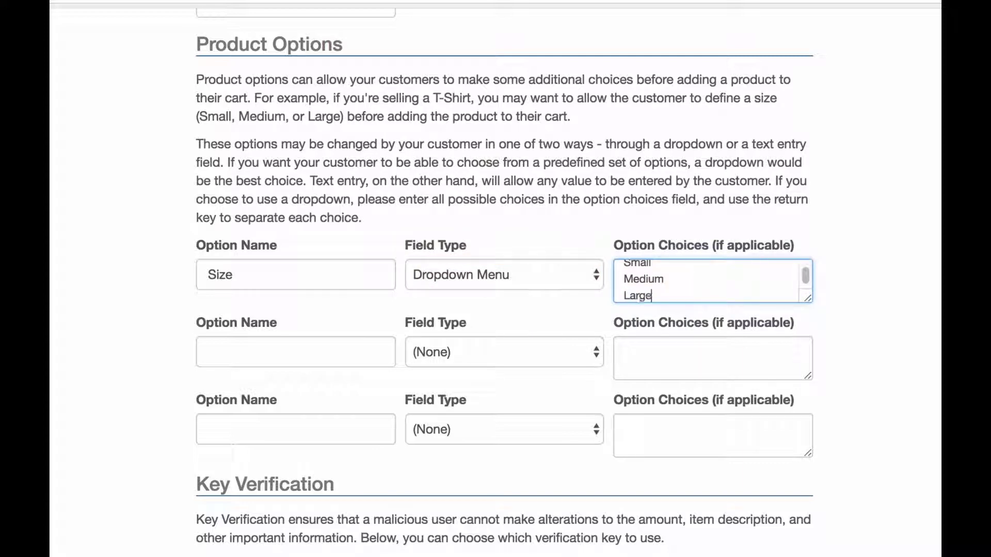
Add a Color dropdown product option with choices Red, Yellow and Green.
scroll(780, 284, "up", 1)
scroll(783, 285, "down", 1)
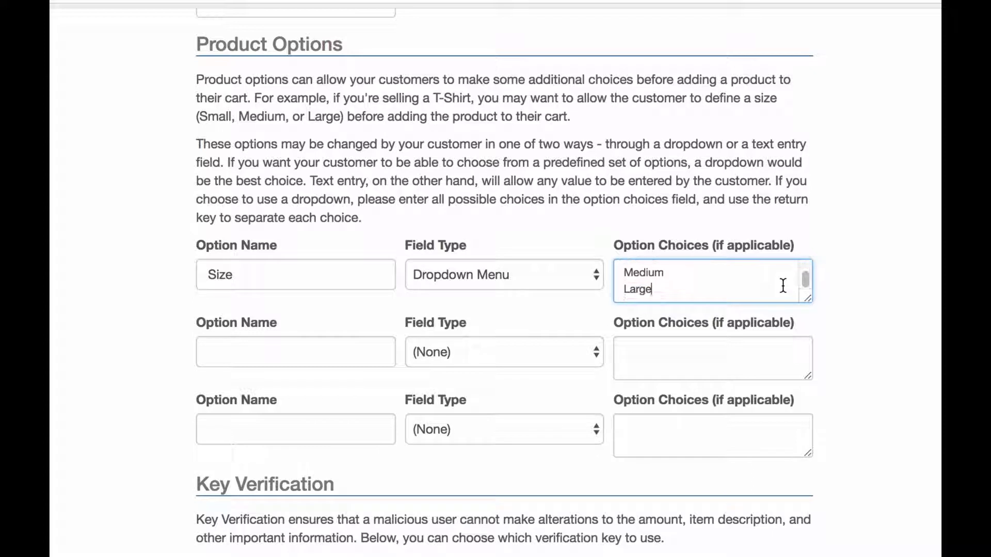
left_click(323, 349)
type("Color")
key("Tab")
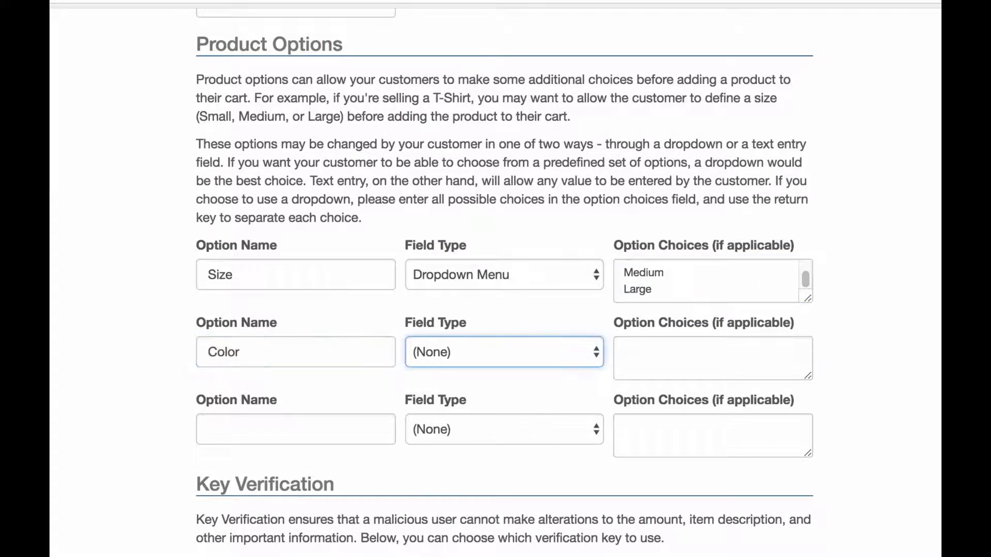
key("Down")
key("Tab")
type("Red Yellow Green")
Add a Custom Message product option as a text-entry field.
key("Tab")
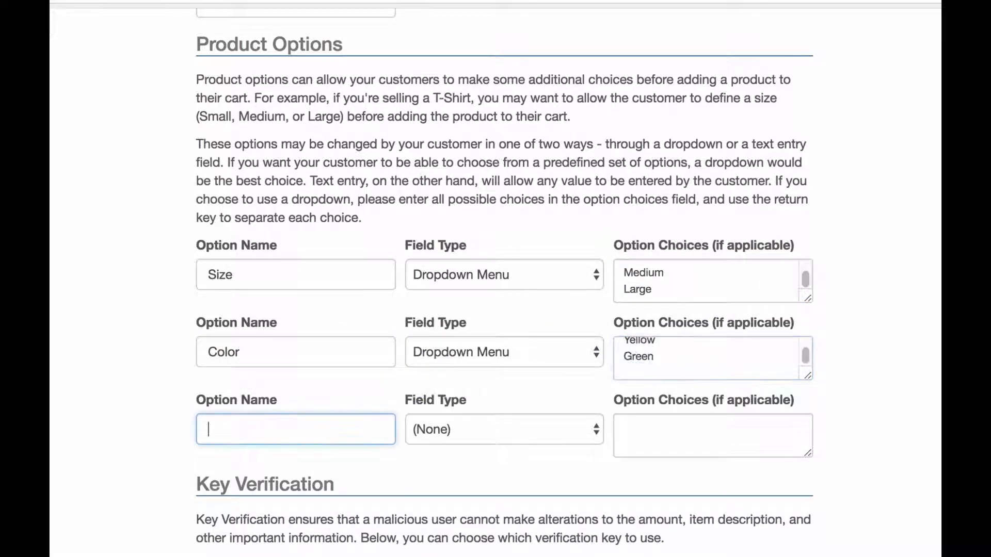
type("Custom Mess")
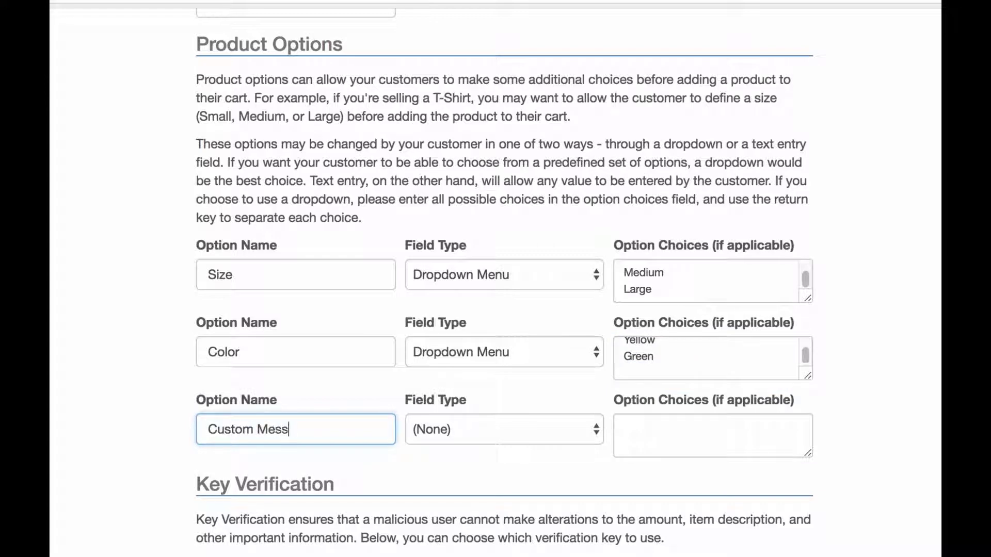
type("age")
key("Tab")
key("space")
key("Down")
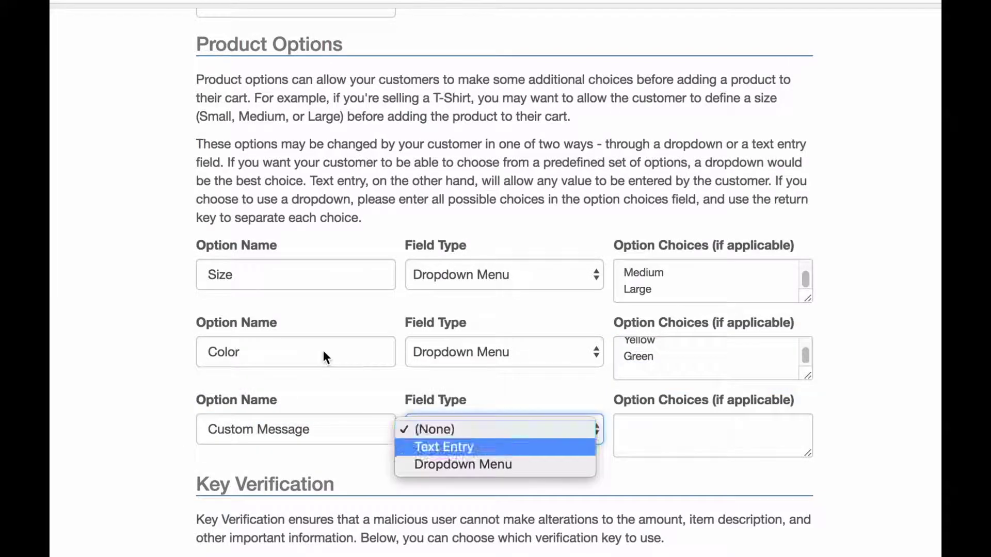
key("Return")
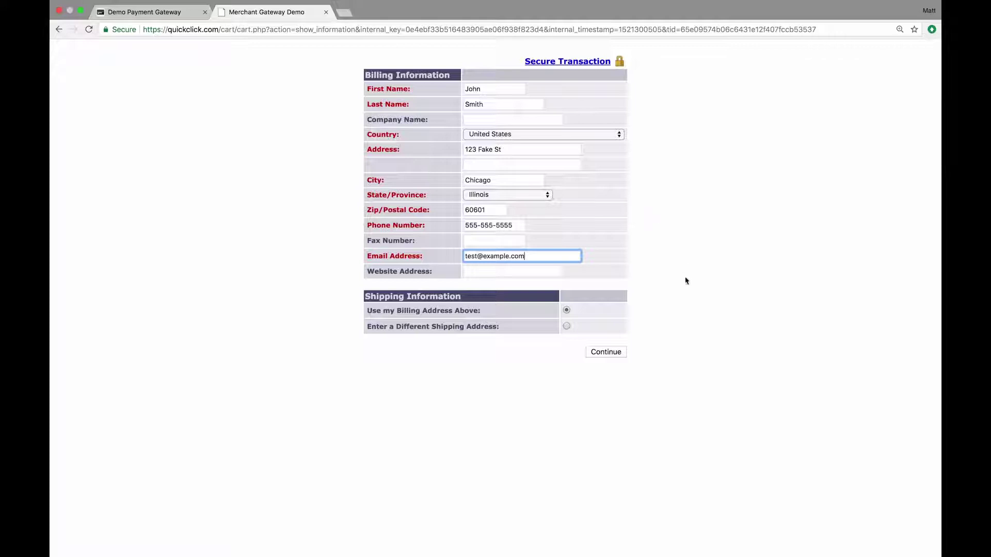
Finish the billing email entry so all Chicago customer details are filled in.
left_click(594, 290)
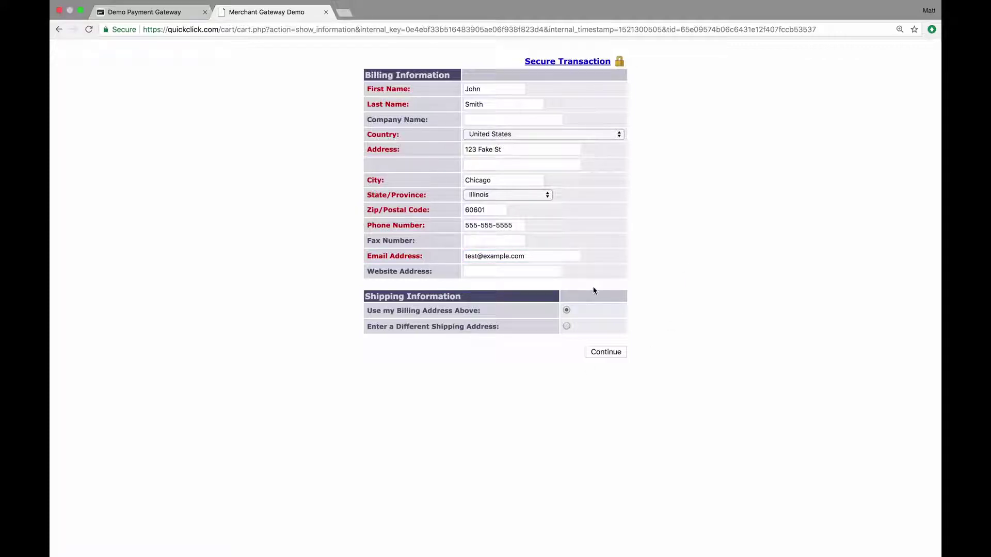
left_click(617, 352)
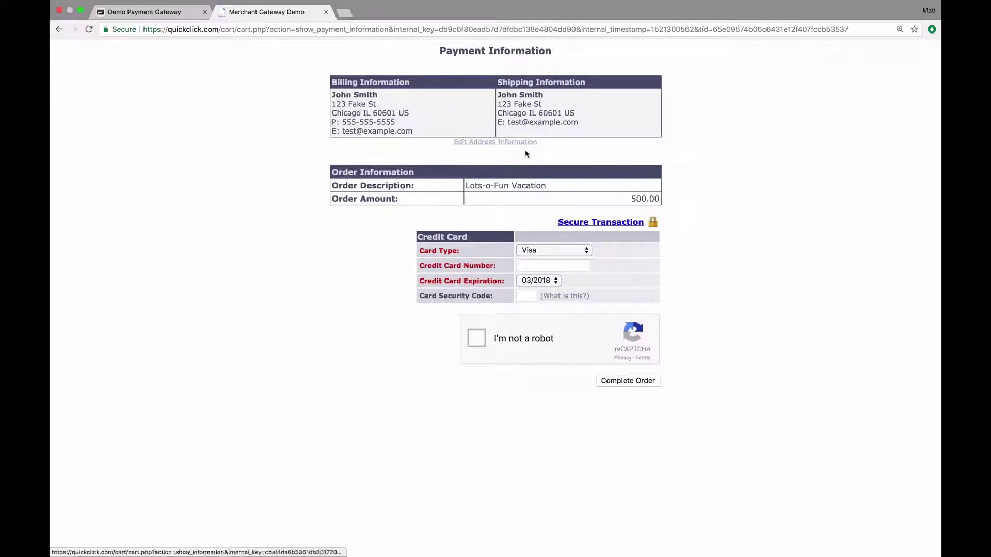
left_click(570, 264)
type("4111111111111111")
key("Tab")
key("Tab")
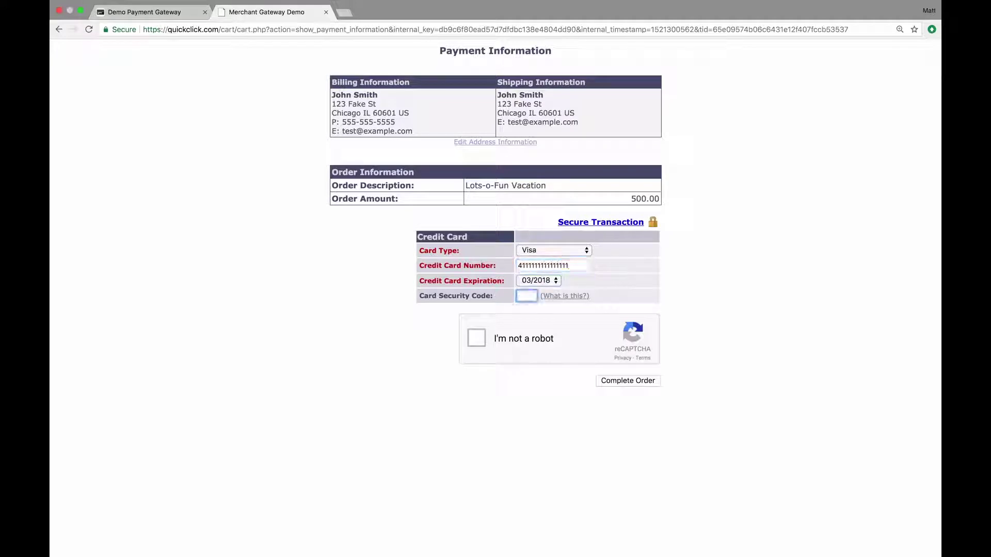
type("999")
key("Tab")
key("Tab")
key("space")
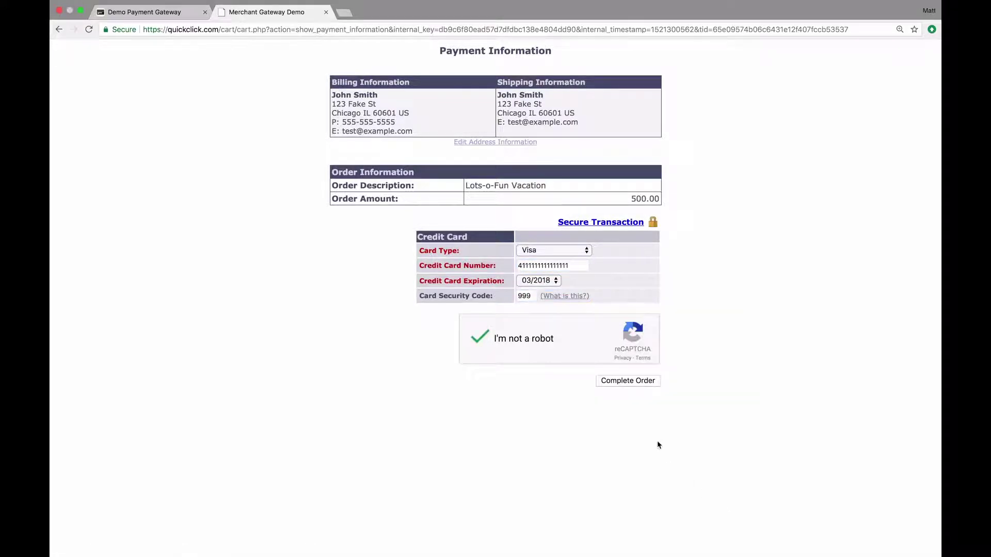
left_click(635, 381)
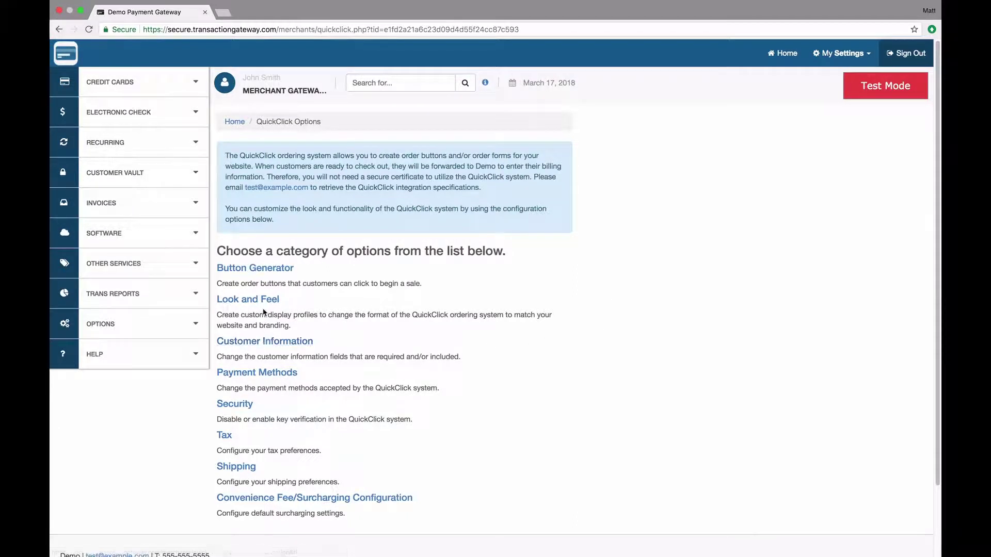
Add a new Look and Feel display profile named demoprofile.
left_click(264, 300)
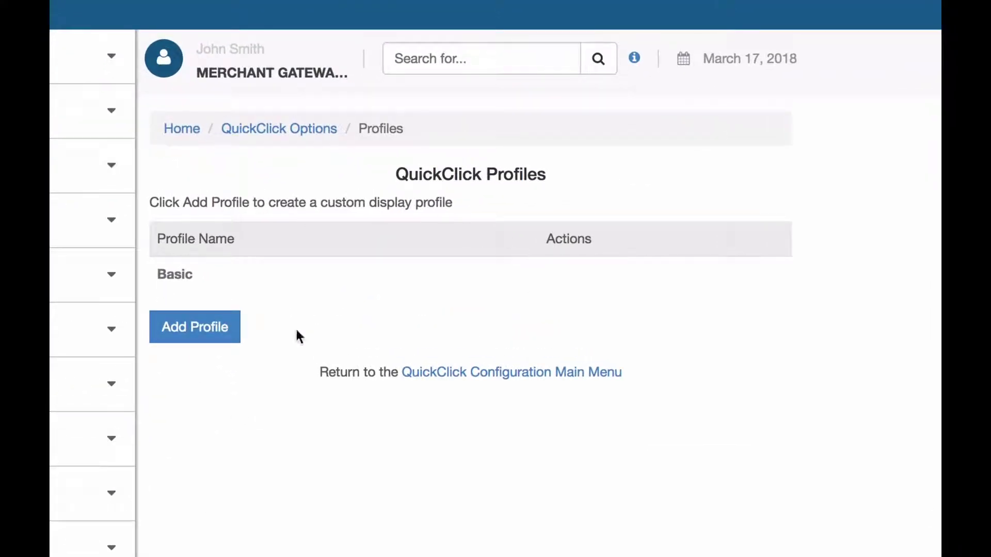
left_click(210, 335)
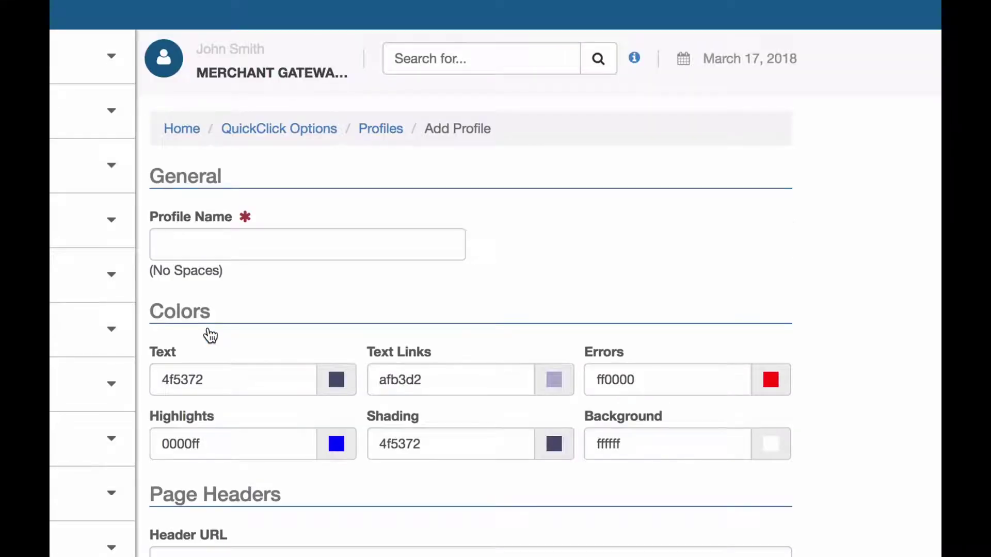
left_click(257, 240)
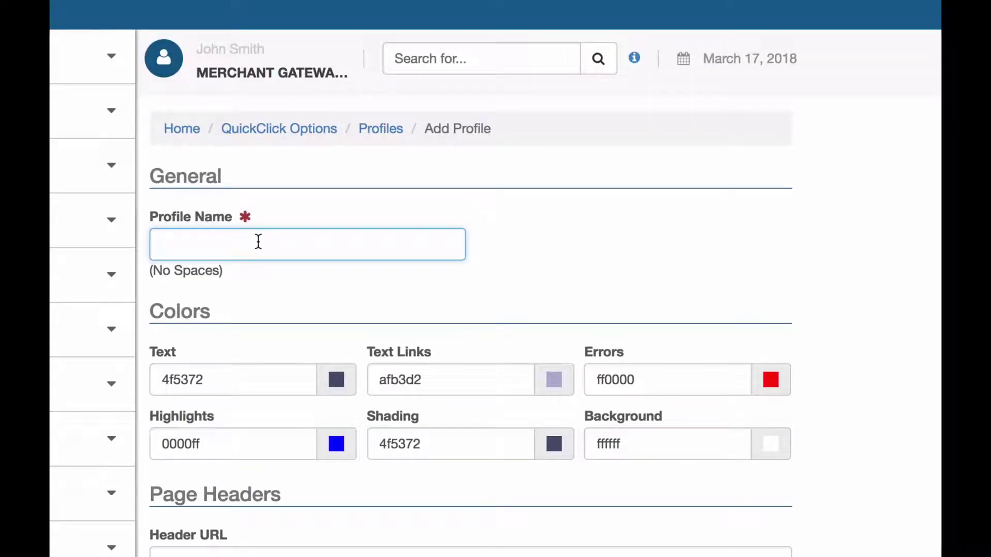
type("demoprof")
type("ile")
Set the profile's text colour to a softer blue and links to near black.
left_click(336, 379)
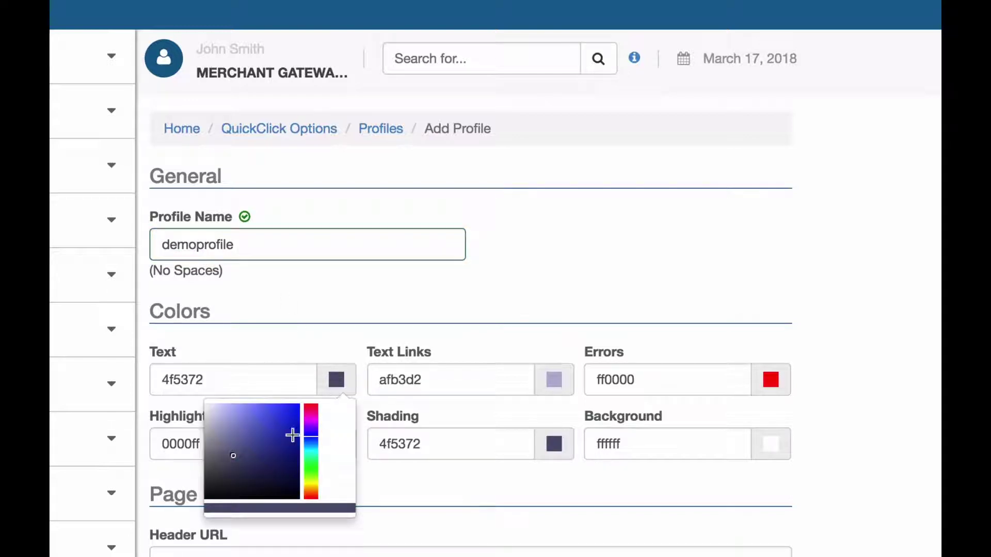
left_click_drag(261, 436, 245, 417)
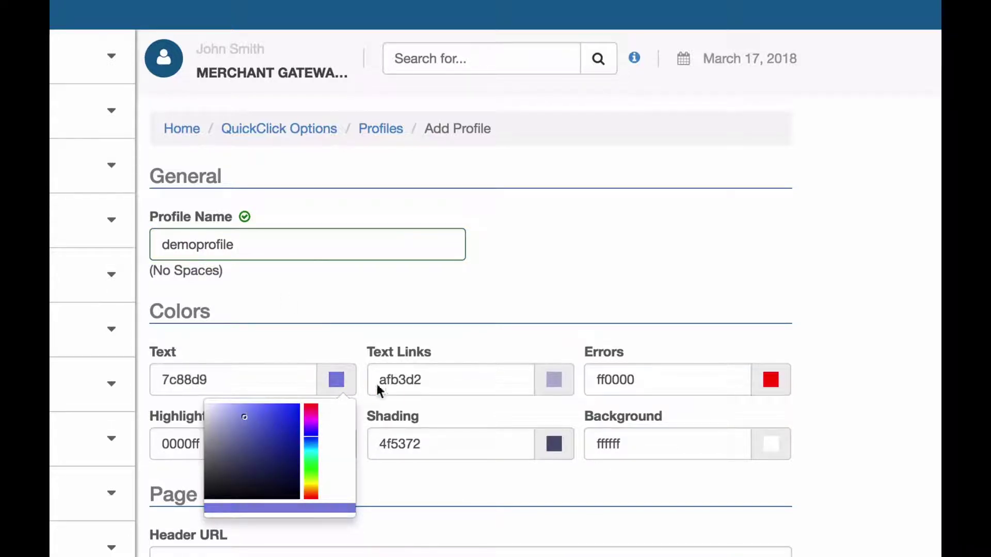
left_click(553, 382)
left_click_drag(500, 451, 498, 484)
left_click(545, 293)
scroll(466, 473, "down", 5)
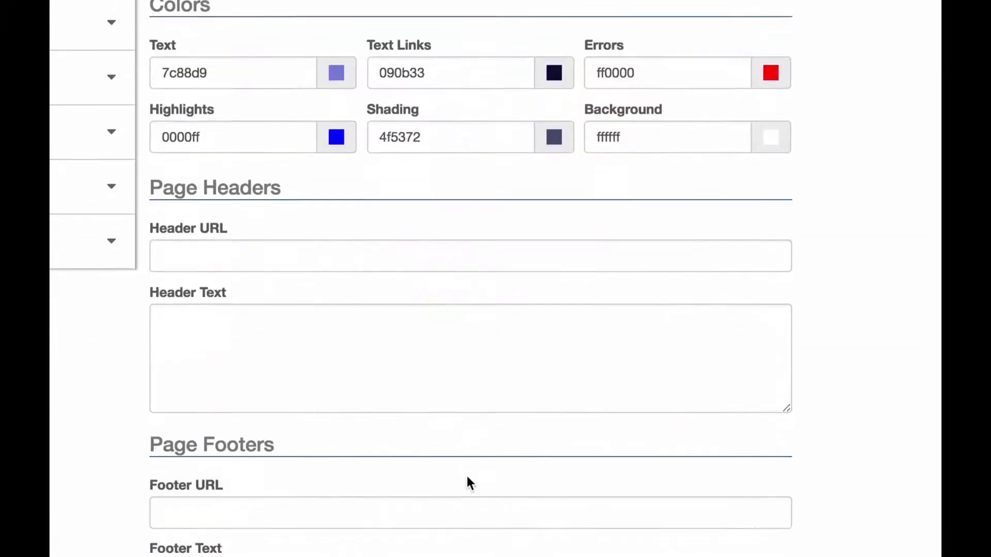
left_click(429, 137)
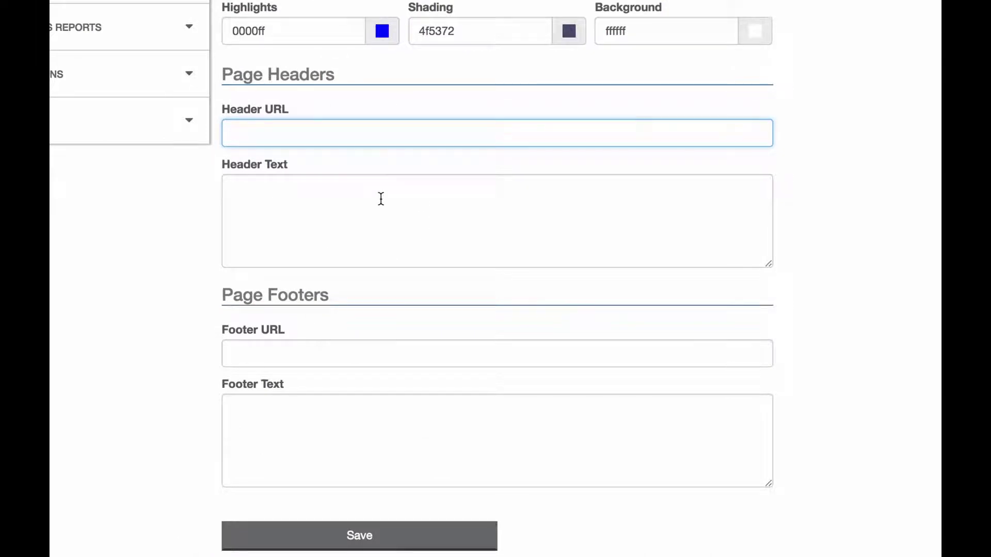
Enter '<h1>Example</h1>' as the demoprofile page header text.
left_click(379, 346)
left_click(413, 137)
left_click(358, 195)
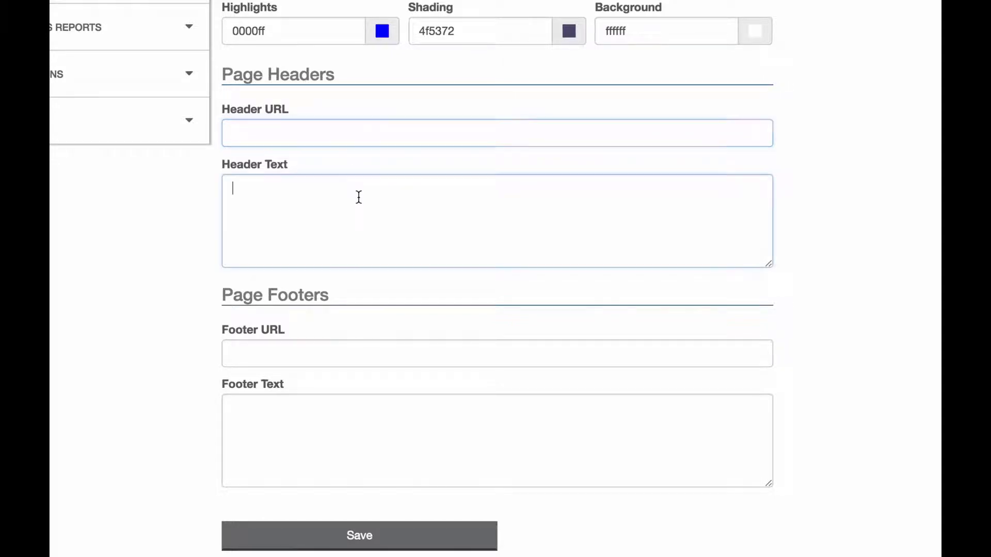
left_click(354, 416)
left_click(366, 197)
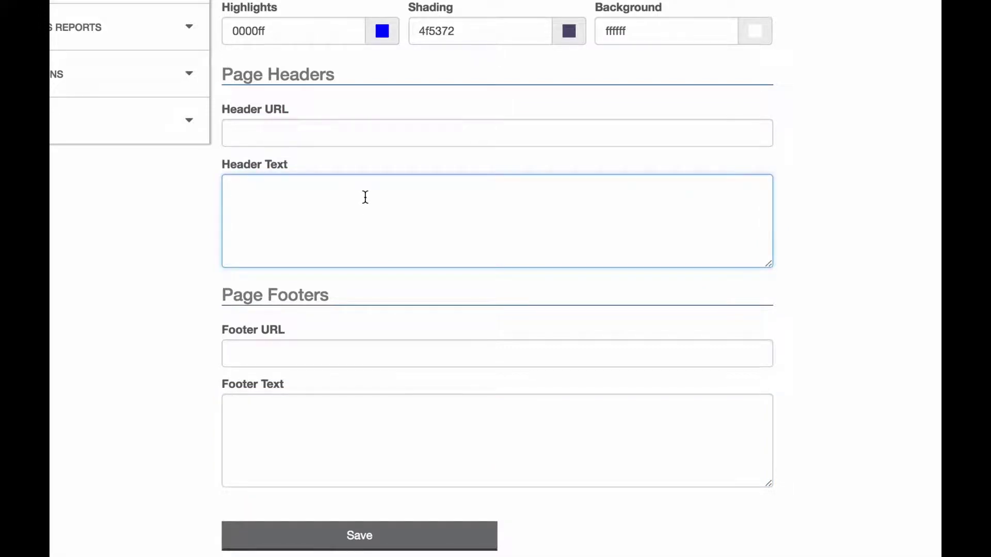
type("<h1")
type(">Exam")
type("ple</")
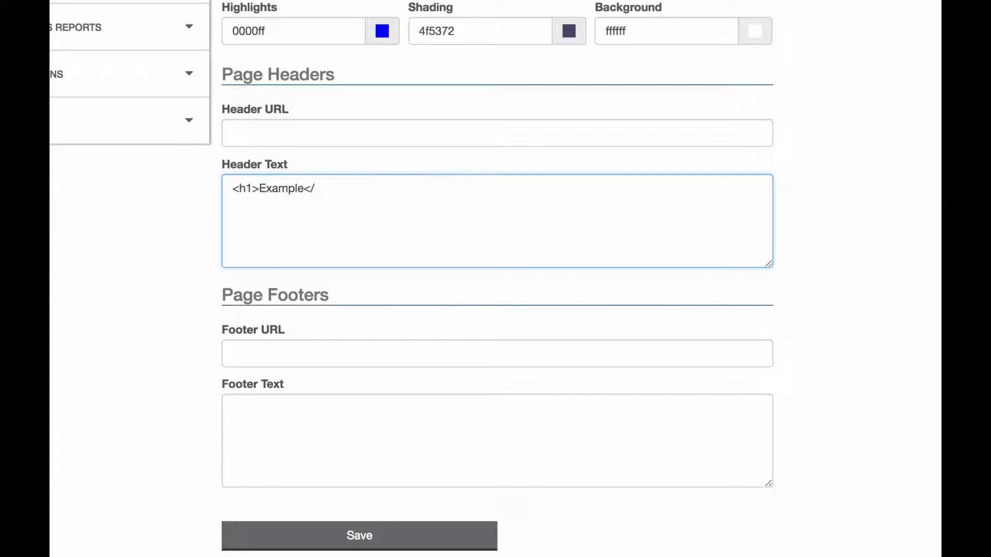
type("h1>")
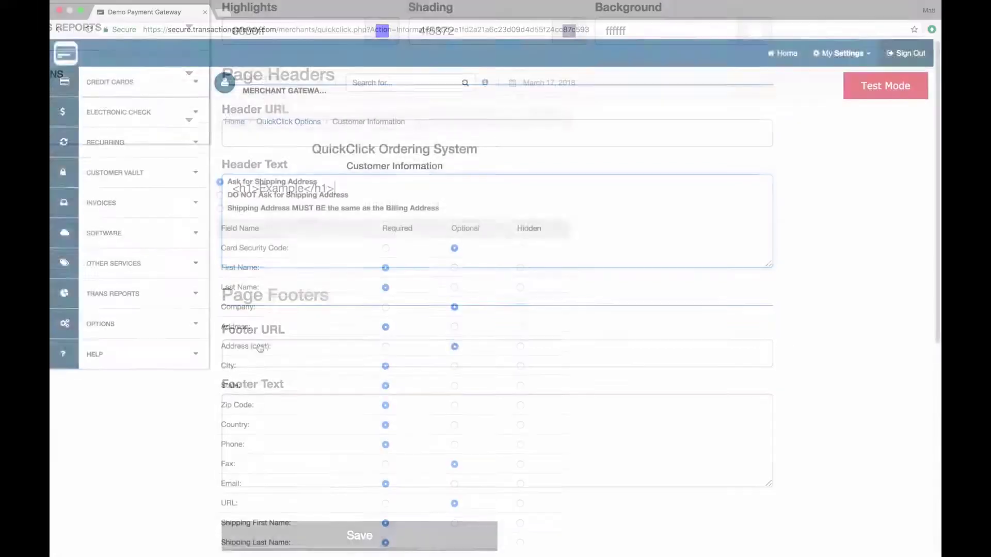
Save the Customer Information settings requesting a shipping address and required fields.
scroll(260, 348, "down", 2)
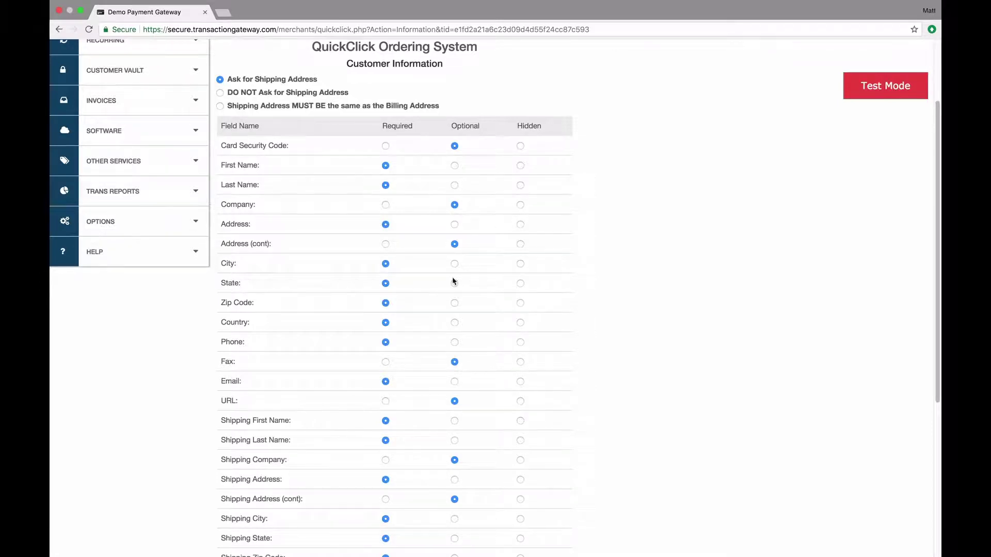
scroll(454, 281, "down", 5)
left_click(233, 407)
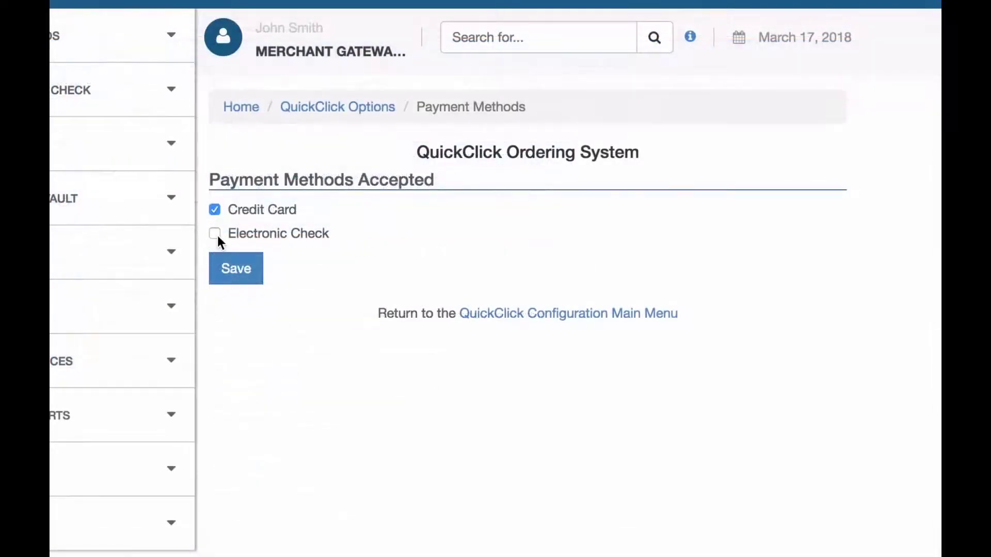
Accept Electronic Check payments, save the security settings, and view the CAPTCHA explanation.
left_click(214, 233)
left_click(233, 270)
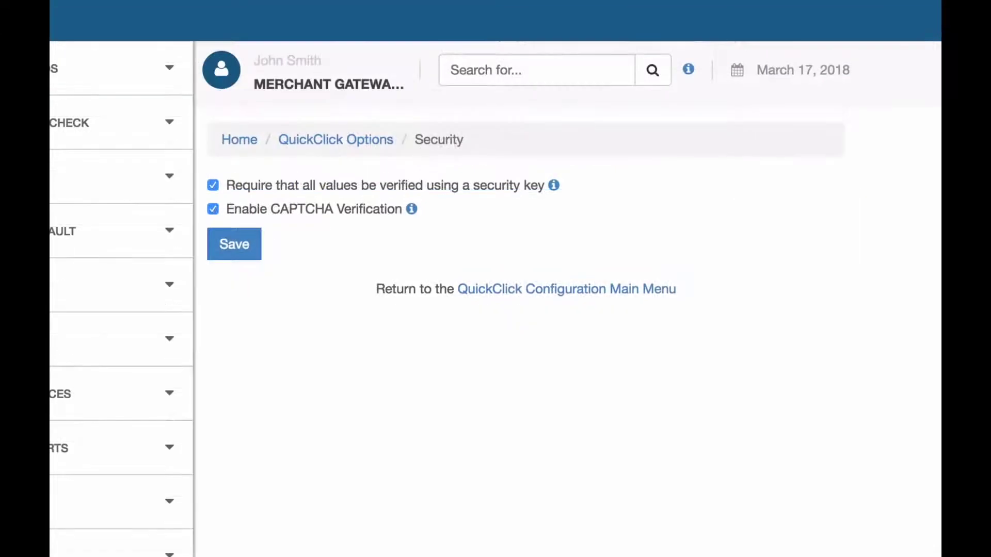
left_click(232, 251)
left_click(412, 212)
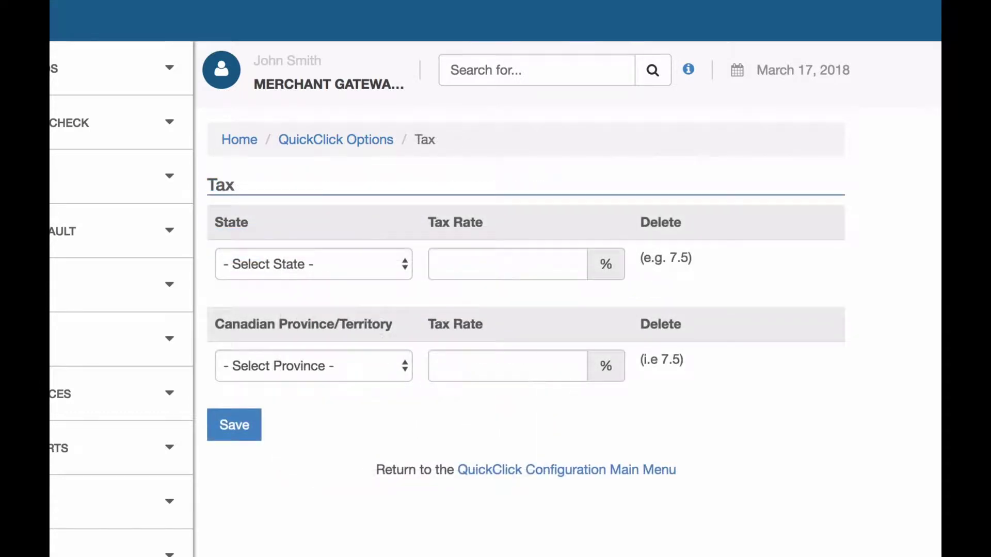
Select Hawaii as the taxed state and enter a 6.00% tax rate.
left_click(380, 268)
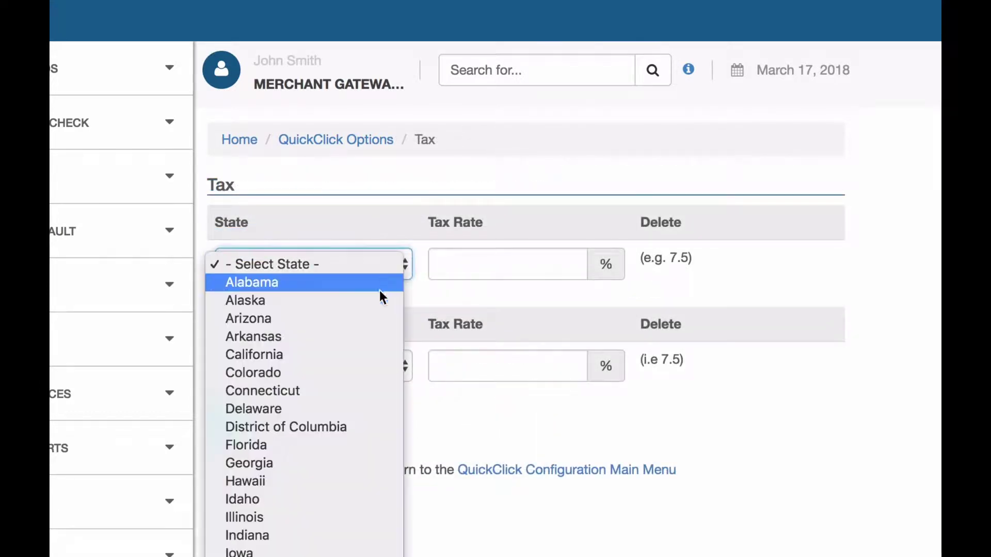
left_click(337, 477)
left_click(469, 266)
type("6.")
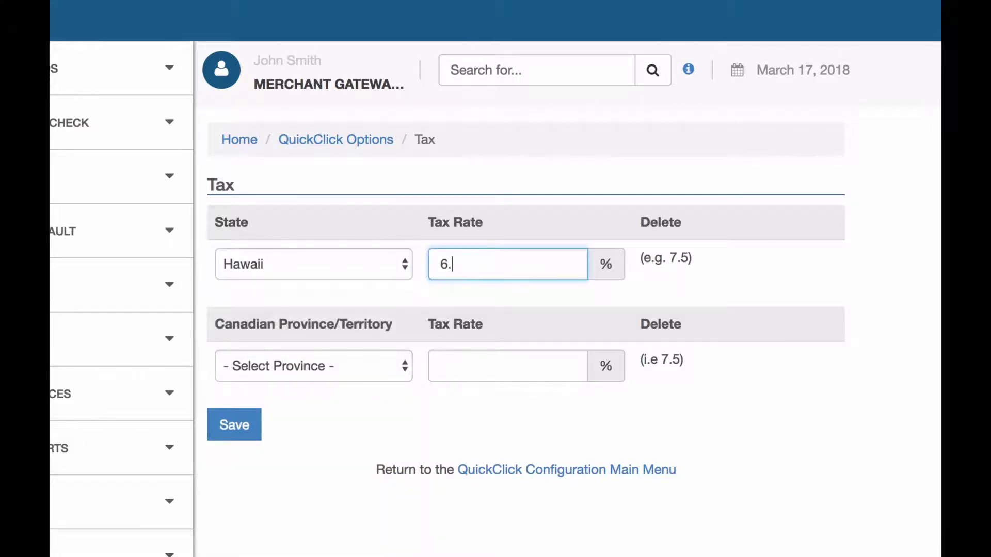
type("00")
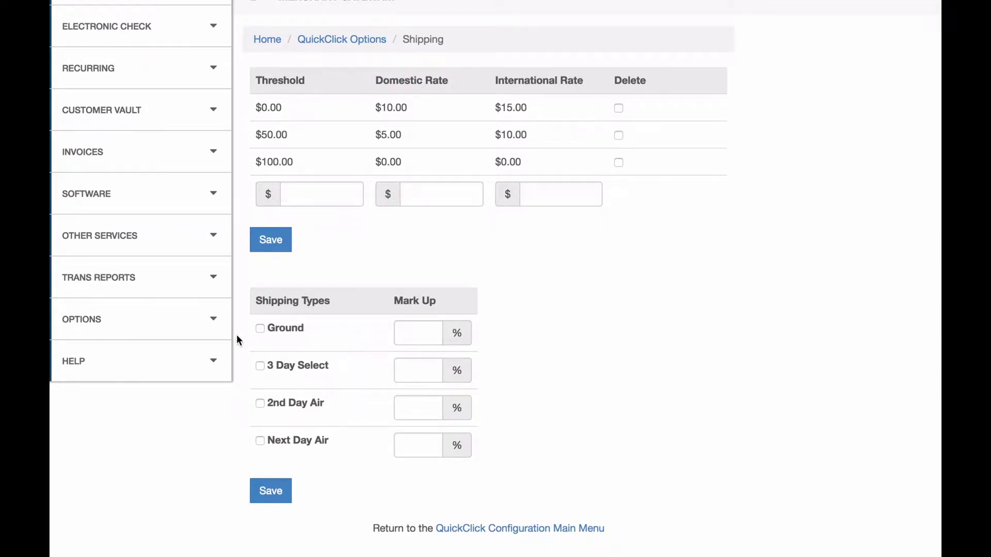
Enable Ground, 3 Day Select and Next Day Air shipping with 0%, 10% and 40% mark-ups.
left_click(260, 365)
left_click(260, 328)
left_click(410, 332)
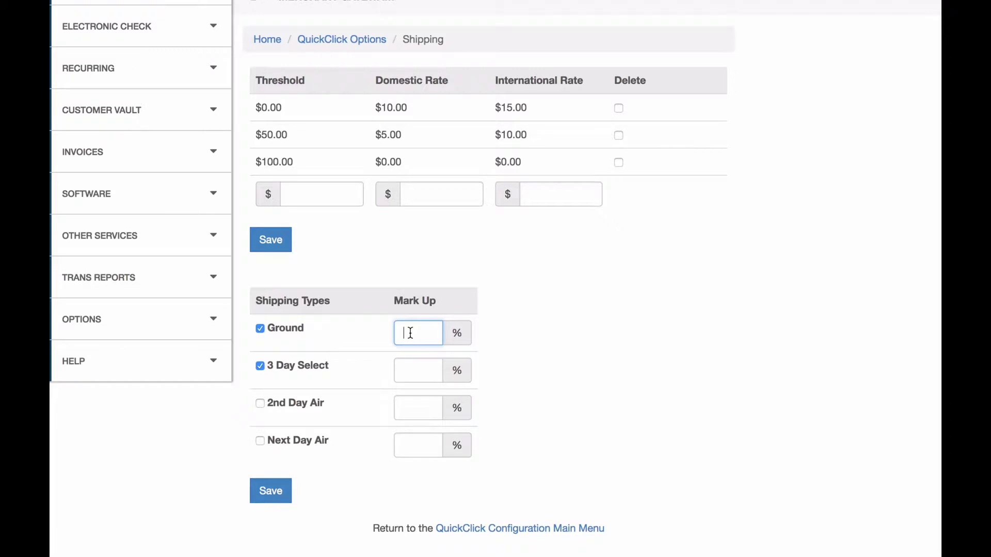
type("0")
key("Tab")
key("Tab")
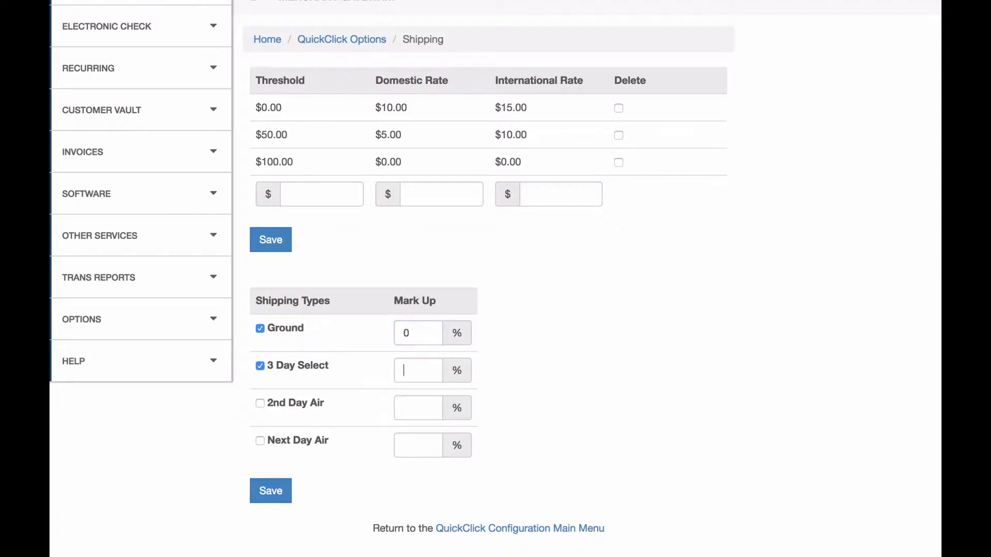
type("10")
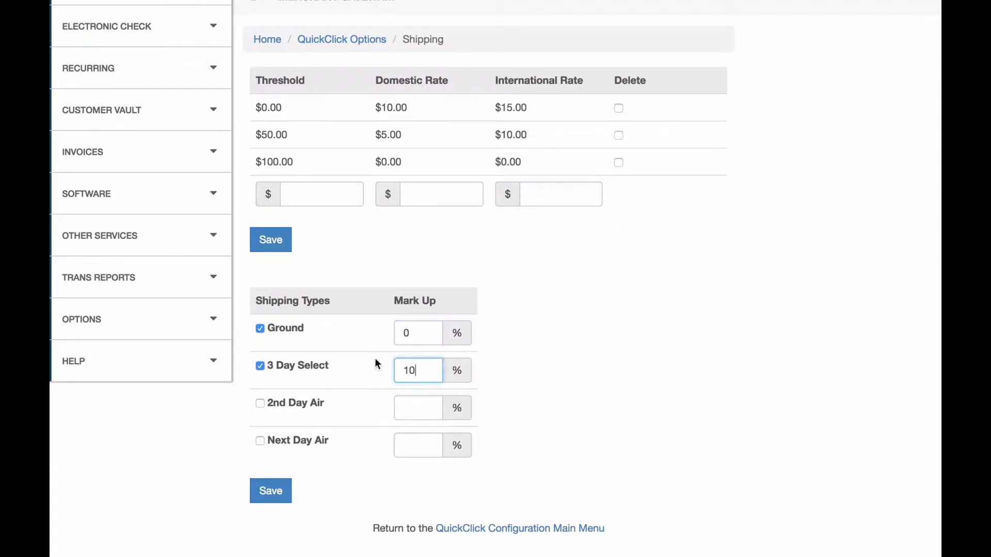
left_click(281, 443)
left_click(396, 452)
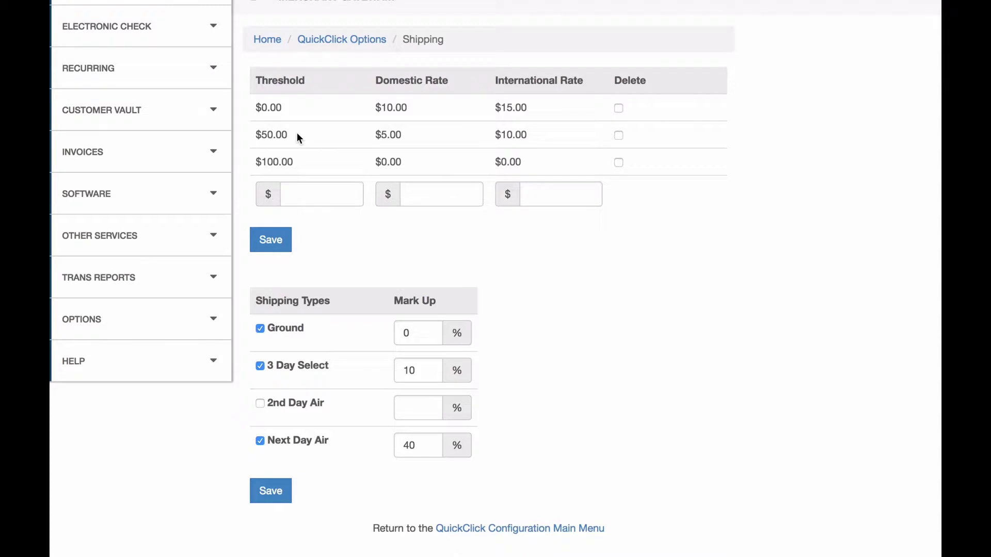
left_click_drag(252, 135, 525, 141)
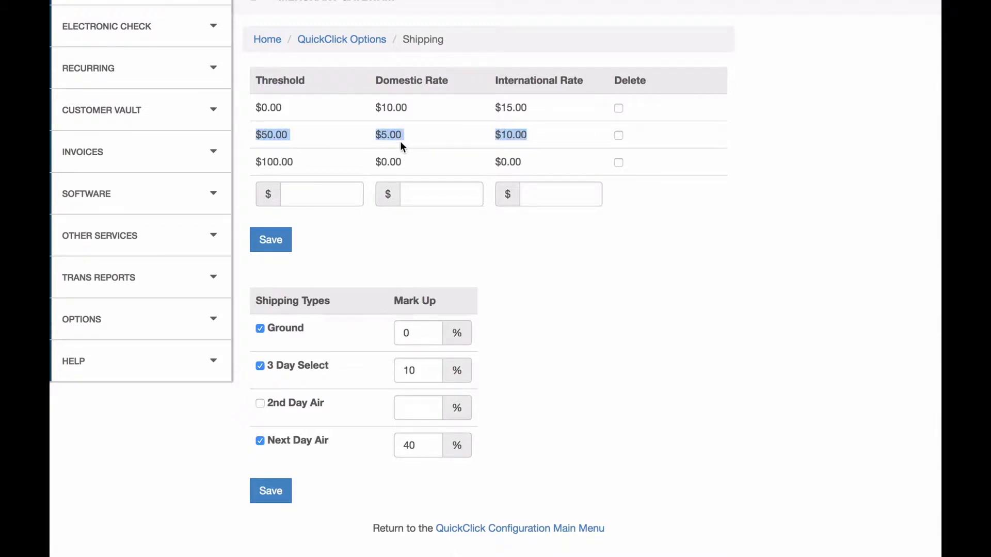
left_click(460, 148)
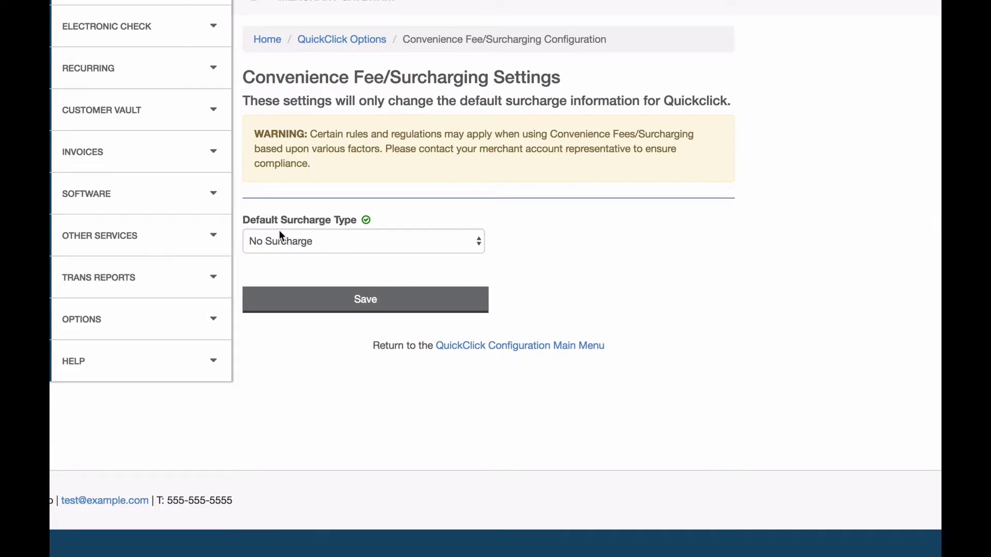
Change the default surcharge type from Fixed to Percentage and save it.
left_click(337, 245)
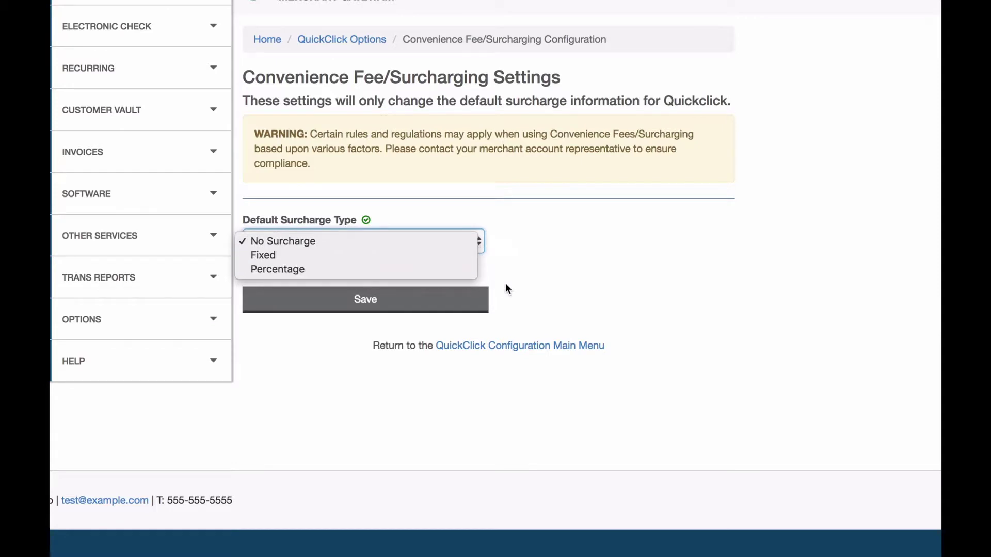
left_click(415, 255)
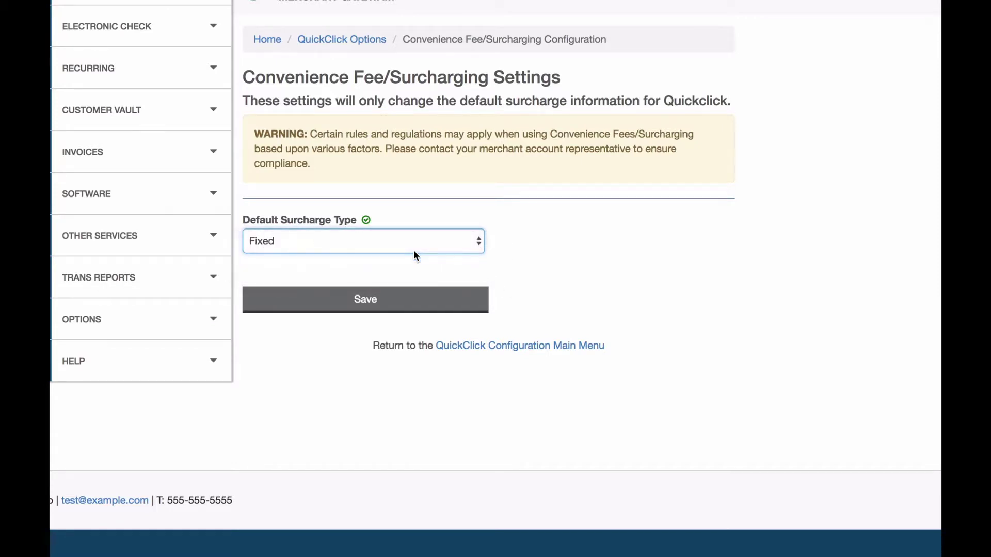
left_click(397, 244)
left_click(382, 260)
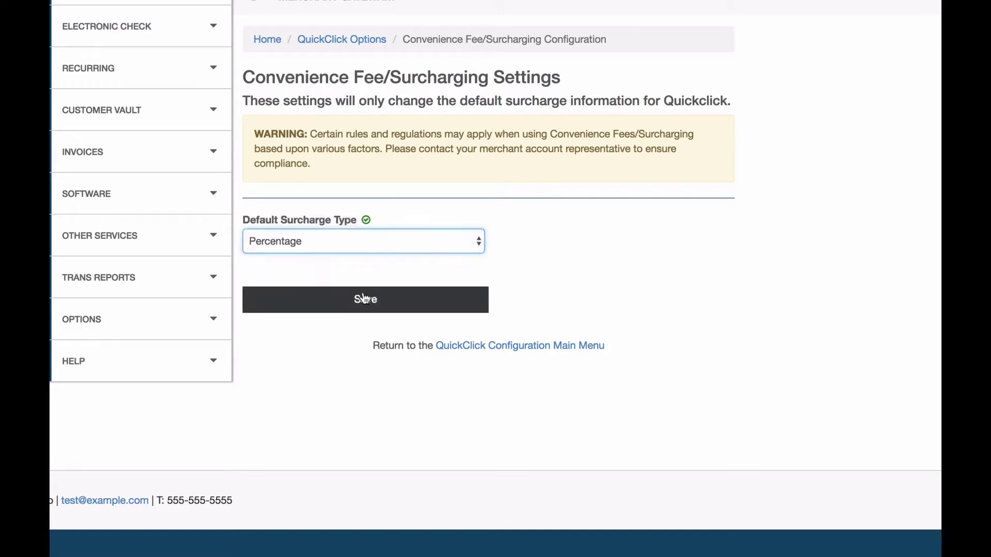
left_click(363, 298)
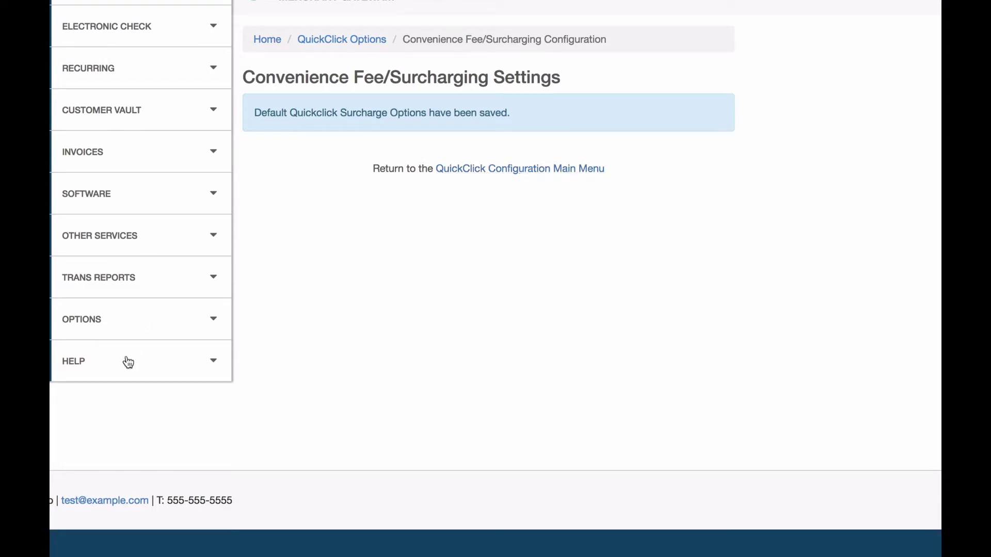
left_click(140, 319)
Open the Virtual Terminal's Convenience Fee/Surcharging settings from the gateway options.
left_click(137, 372)
scroll(261, 497, "down", 8)
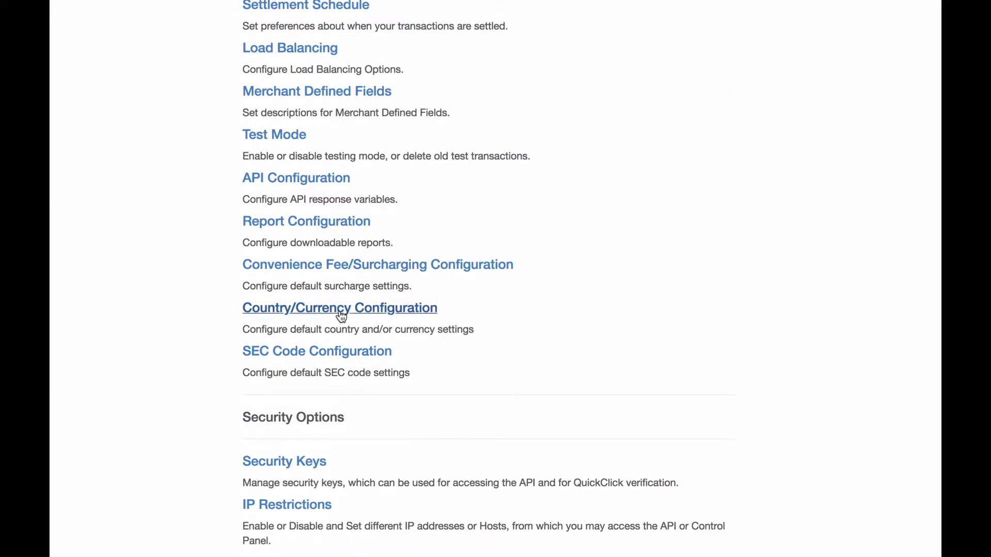
left_click(367, 272)
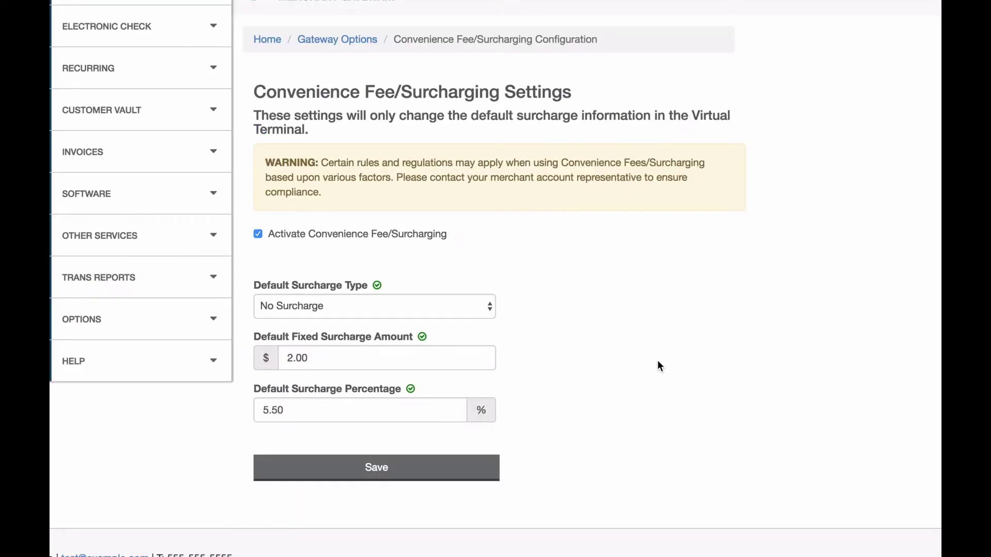